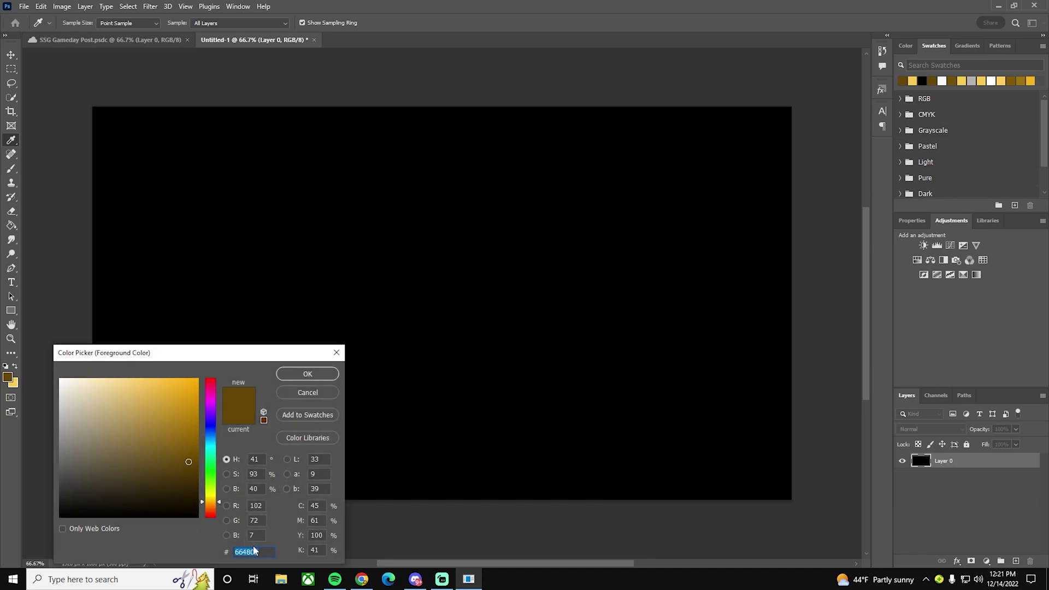
Fill the black background layer with the dark golden brown foreground colour 664807.
left_click(307, 374)
key("g")
left_click(459, 364)
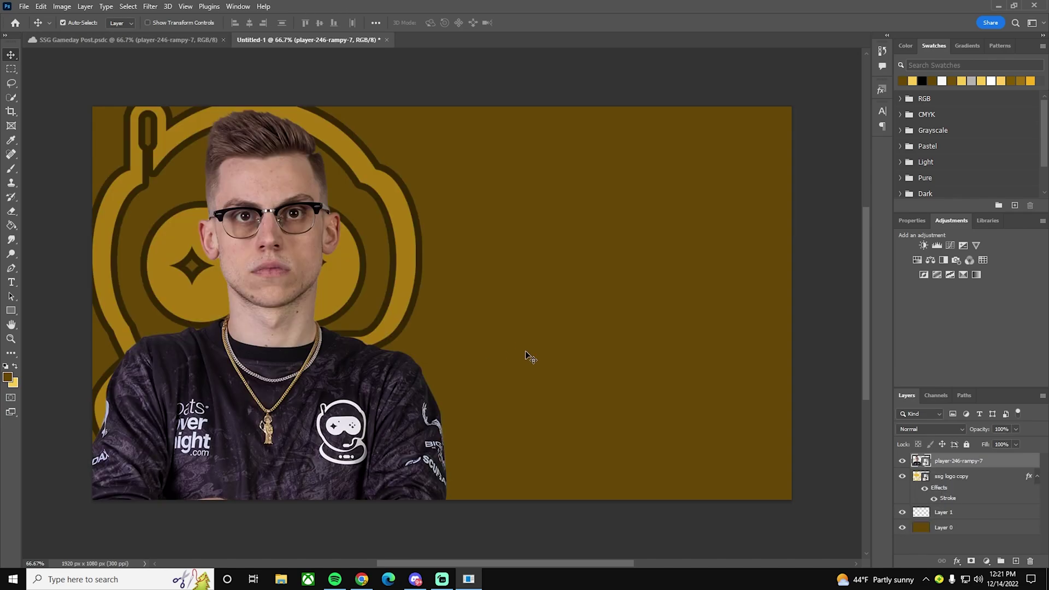
Examine the stroke settings in the ssg logo copy layer's style alongside the artwork.
left_click(987, 486)
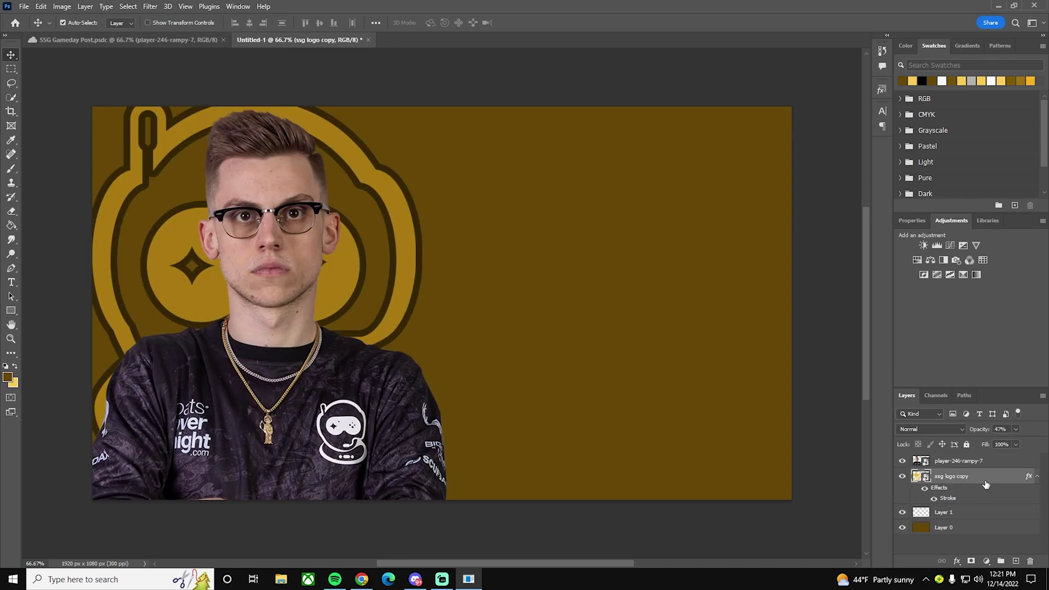
double_click(983, 484)
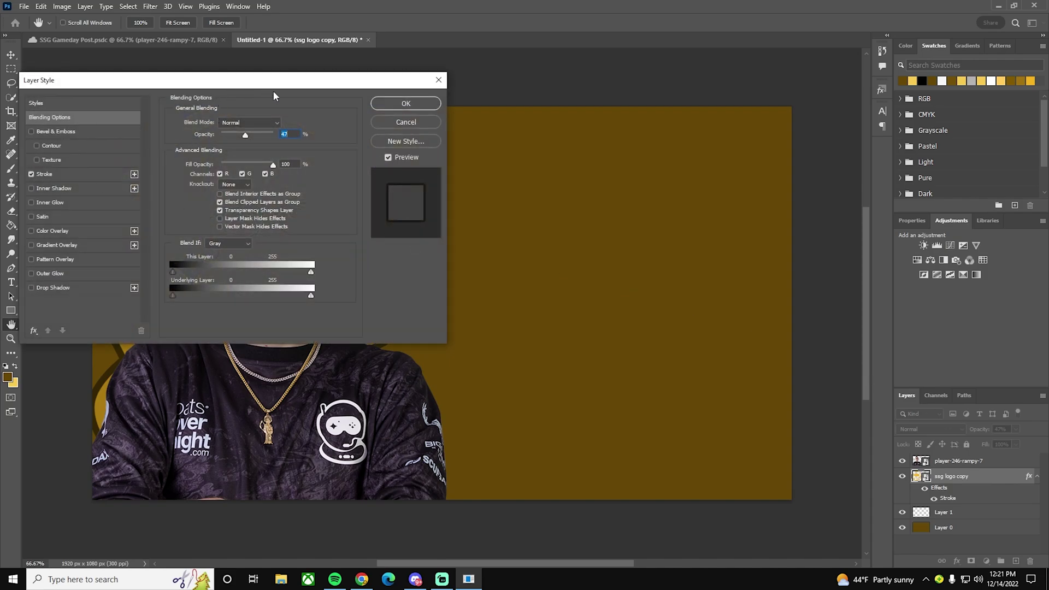
left_click(57, 176)
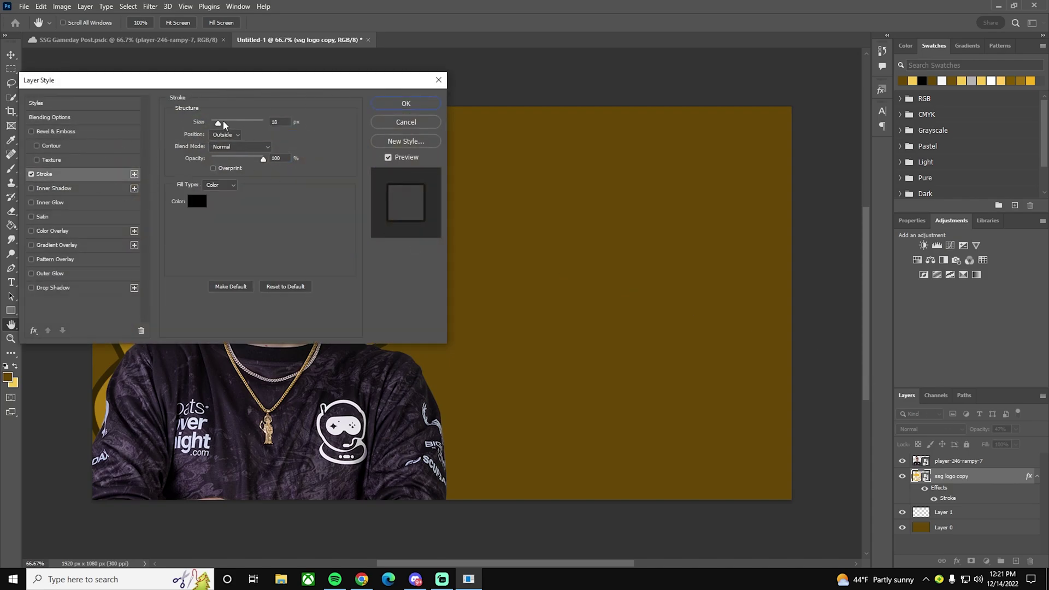
left_click_drag(259, 89, 614, 120)
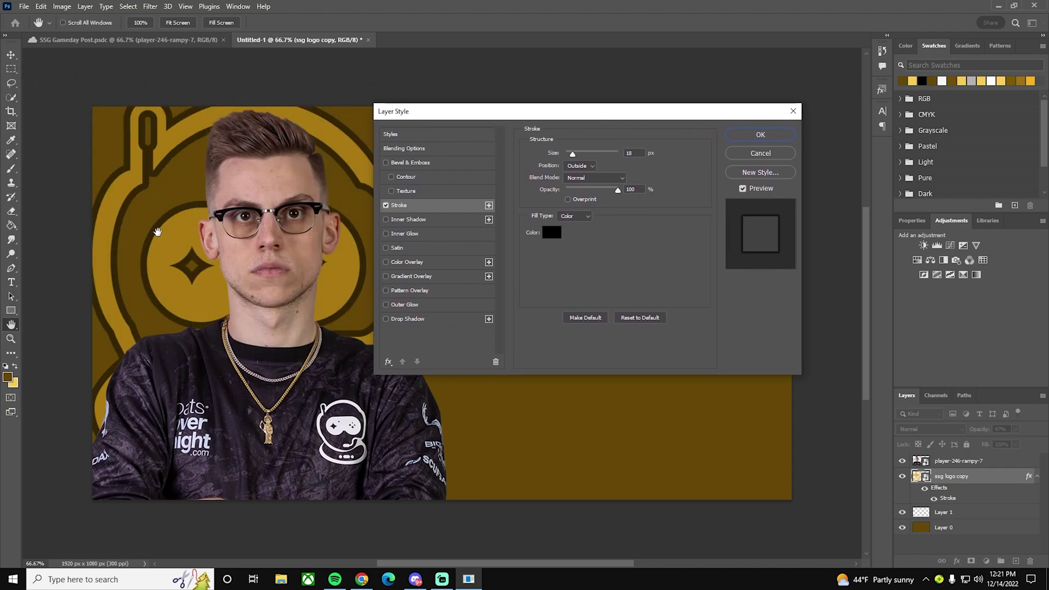
left_click(762, 135)
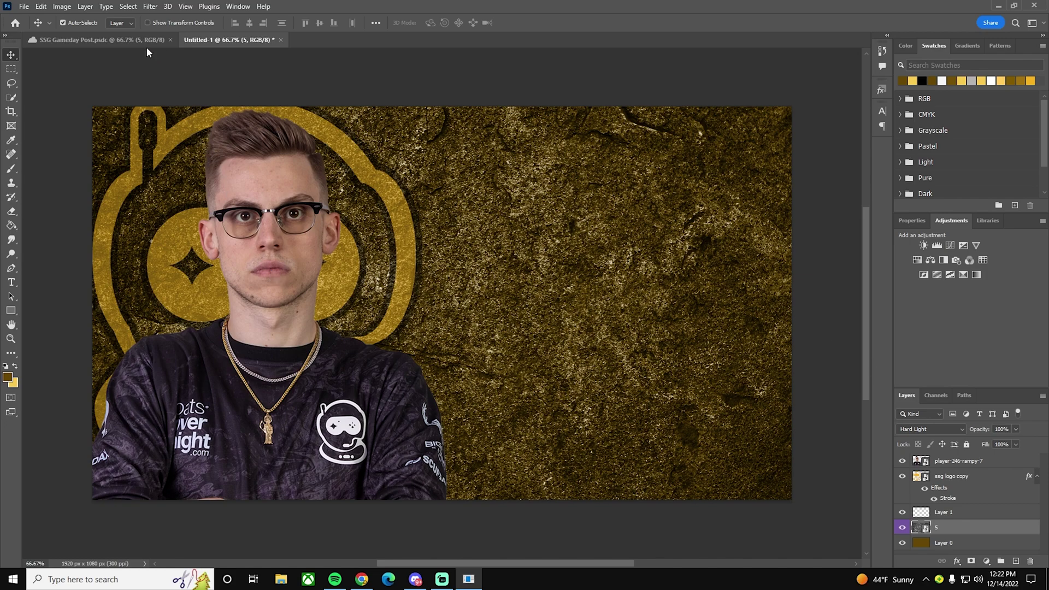
Set the foreground colour to white (ffffff) and add the text "Game" on the empty background beside the player.
left_click(7, 376)
type("ffffff")
left_click(308, 374)
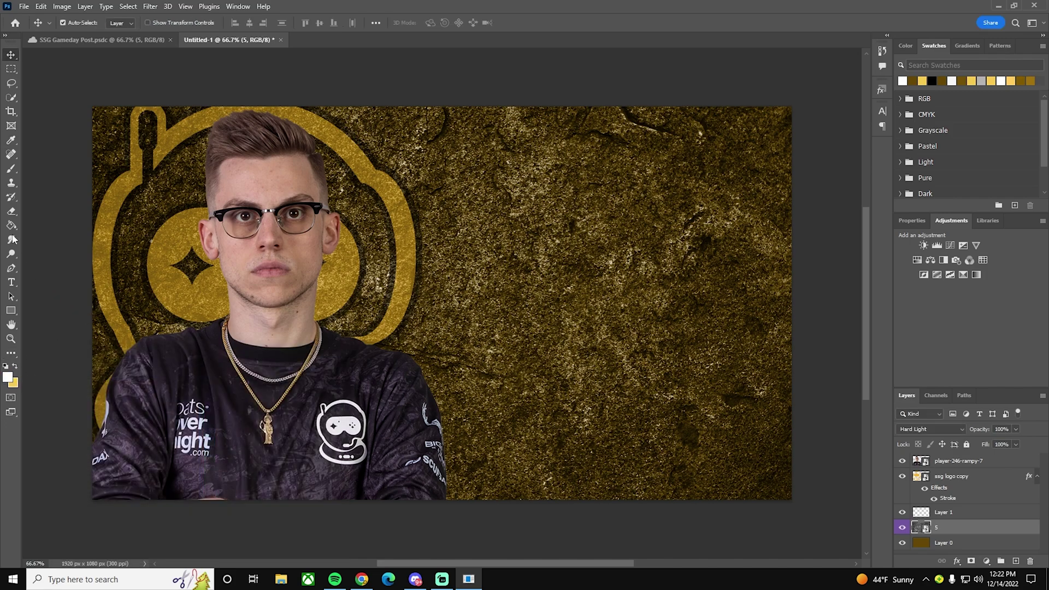
left_click(11, 283)
left_click(550, 225)
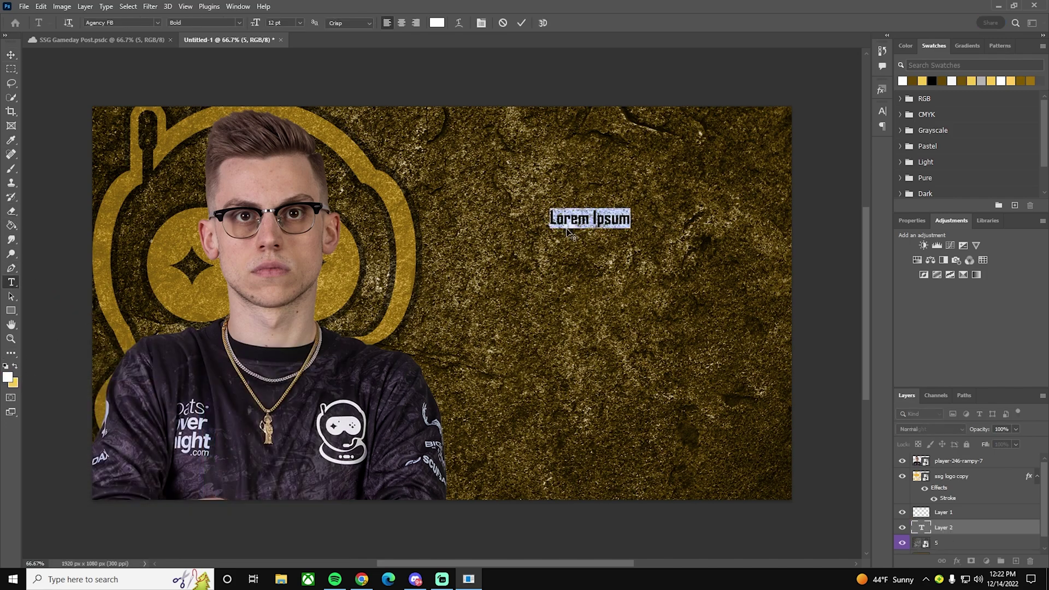
type("Game")
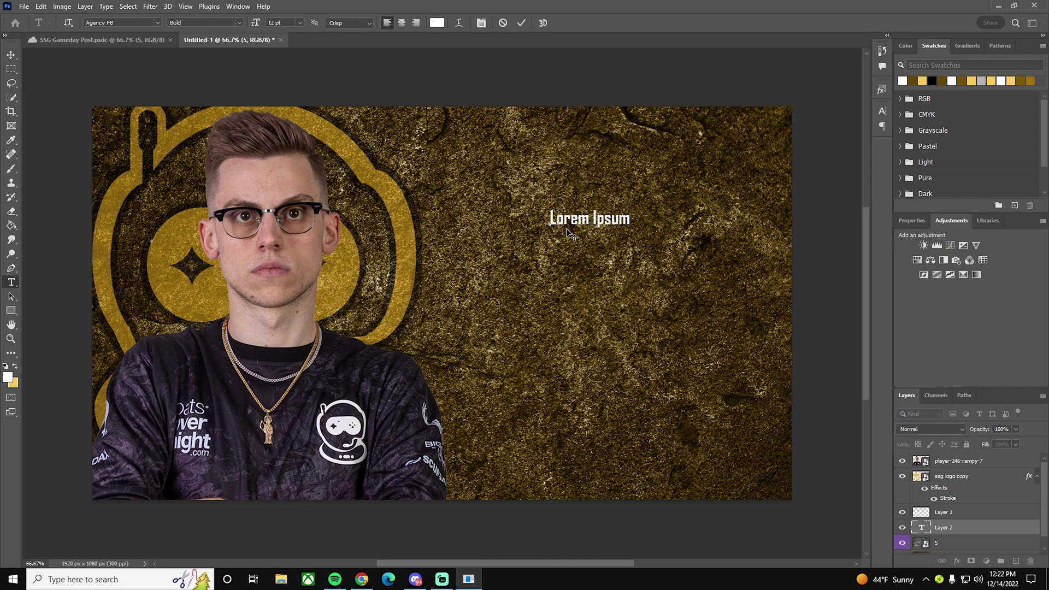
Set the Game text in the Bebas Neue font at 80 pt.
key("ctrl+a")
left_click(147, 24)
left_click(156, 23)
type("Bebas")
key("Return")
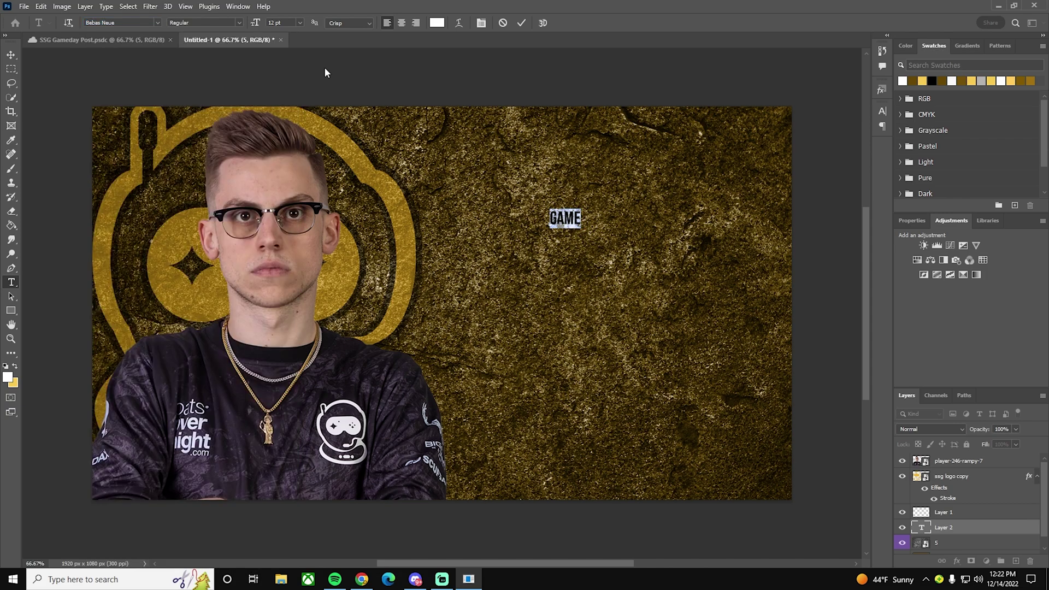
left_click_drag(255, 23, 276, 24)
Duplicate the GAME text directly below the original and change the copy's wording to "DAY".
left_click(11, 55)
left_click_drag(680, 200, 641, 334)
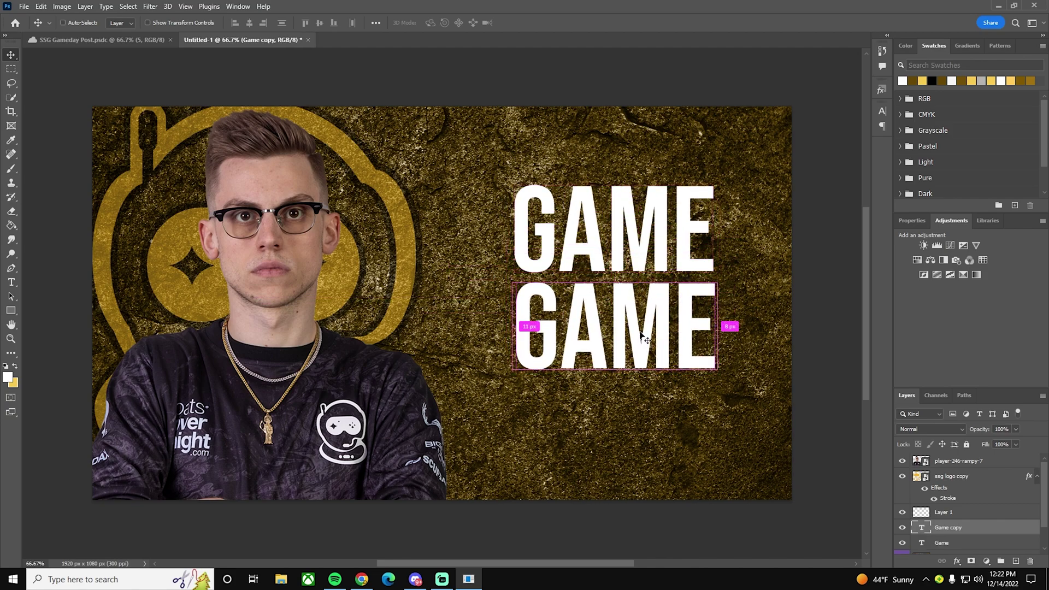
key("ctrl+t")
key("Return")
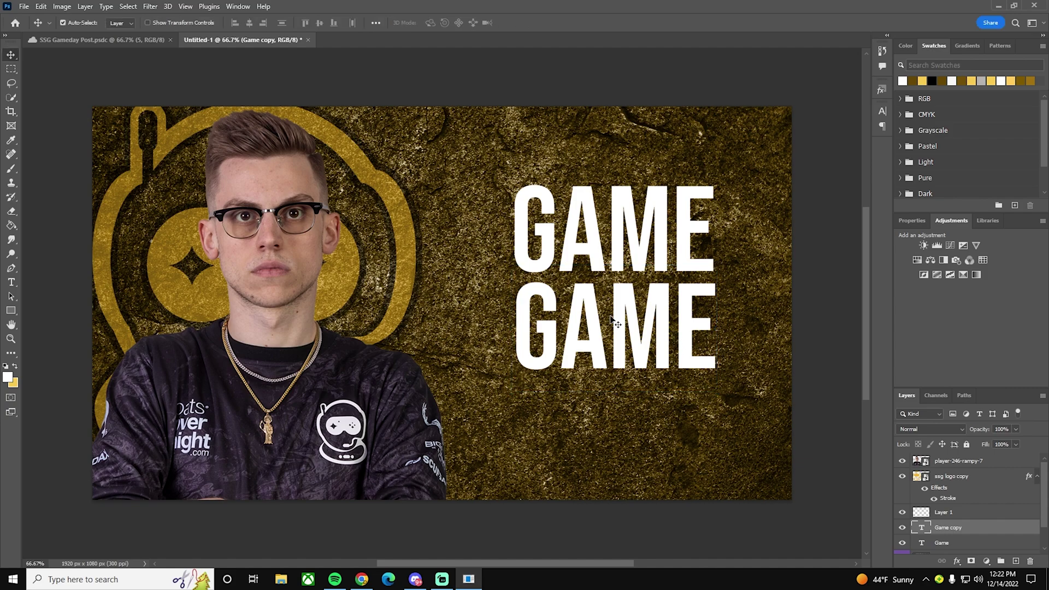
double_click(672, 340)
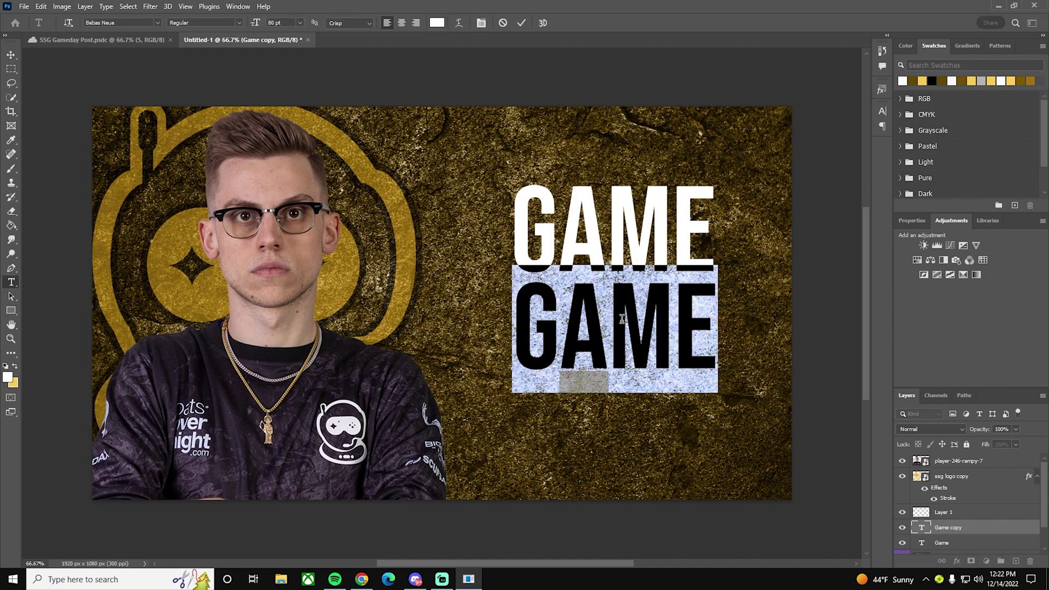
type("DAY")
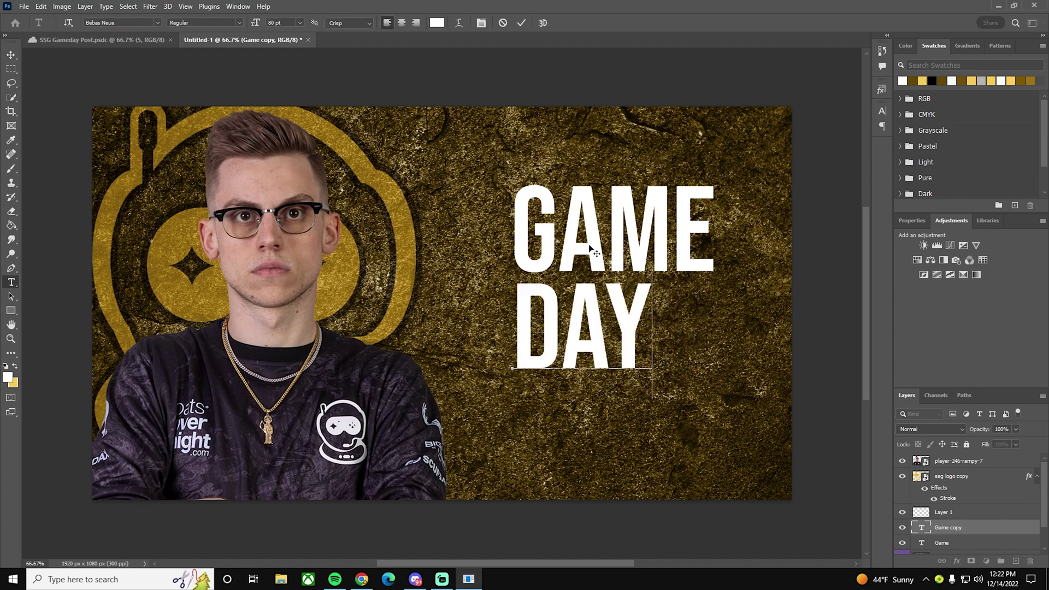
key("ctrl+a")
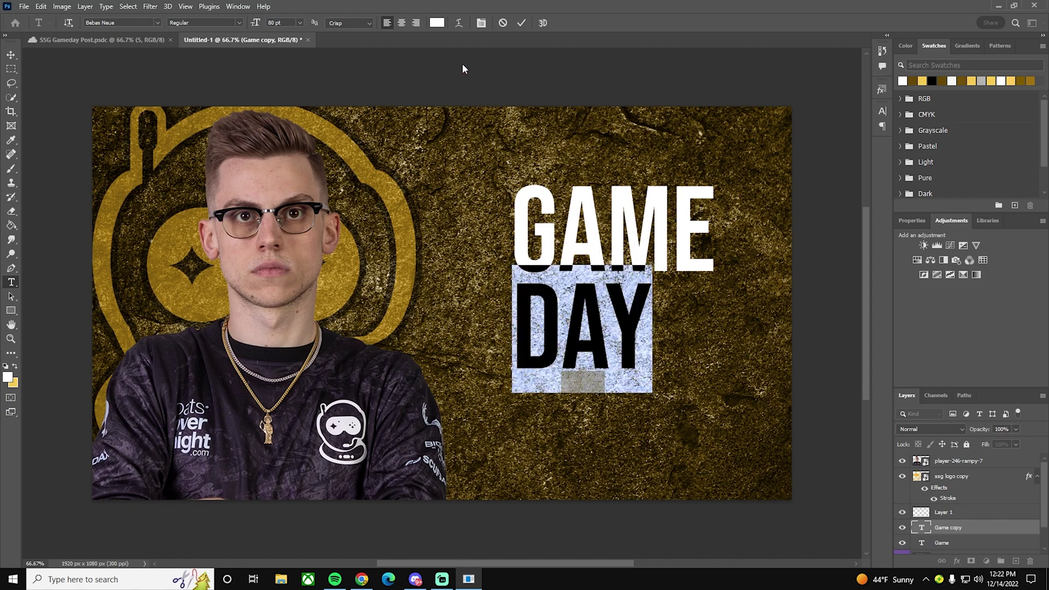
left_click(437, 22)
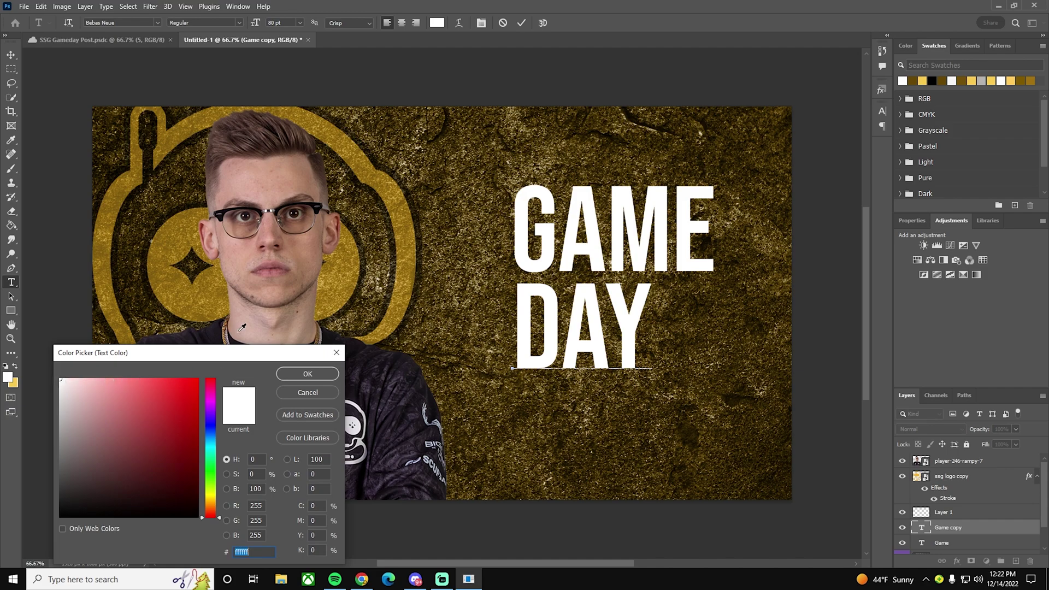
left_click(307, 392)
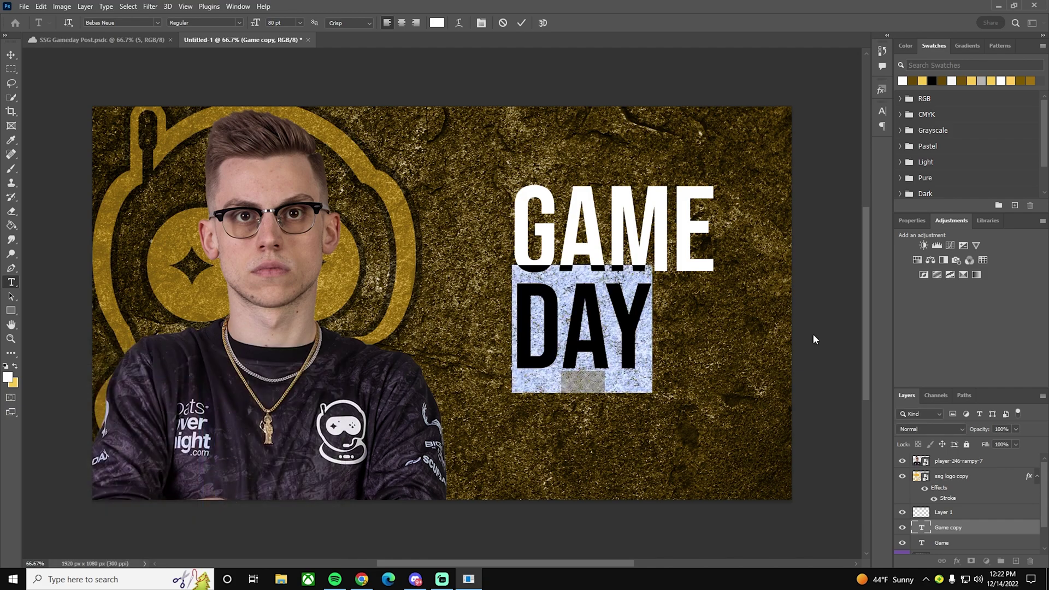
left_click(113, 39)
left_click(257, 41)
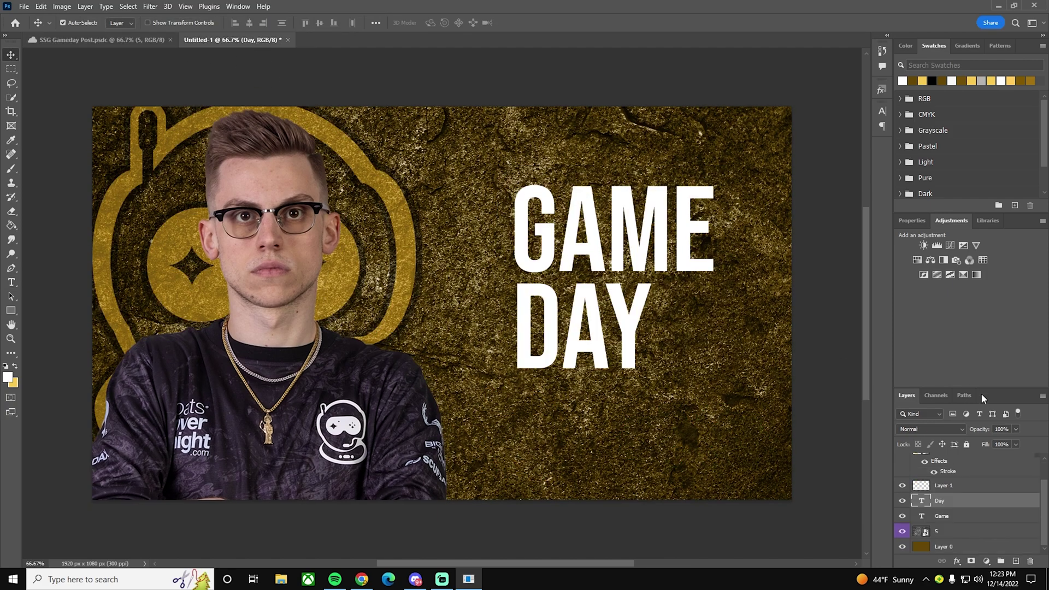
scroll(953, 525, "up", 2)
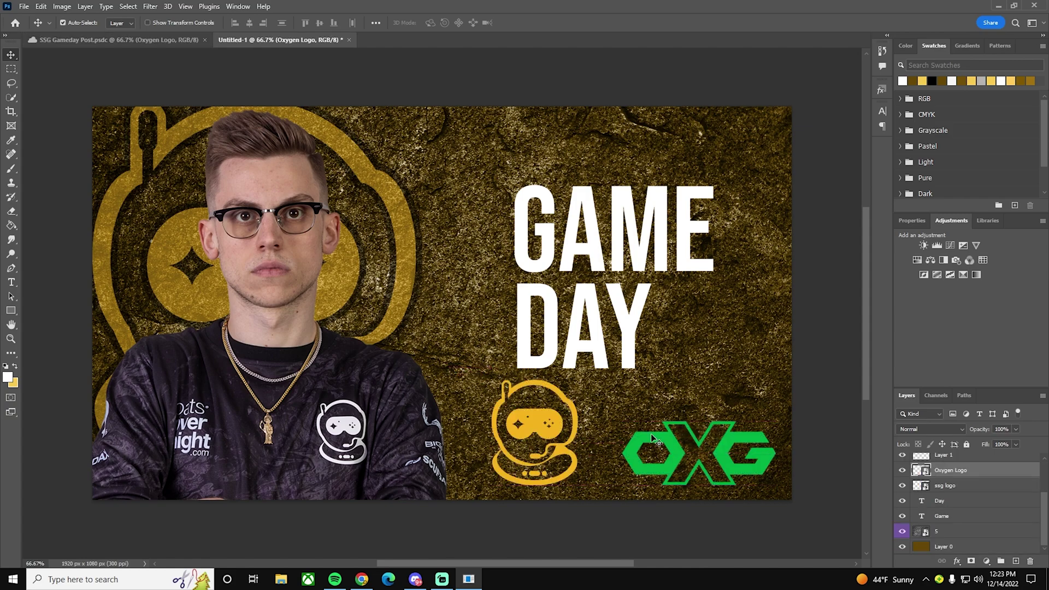
Swap the foreground and background colours and set the foreground to the SSG logo's gold, f5b21f.
left_click(14, 366)
left_click(8, 377)
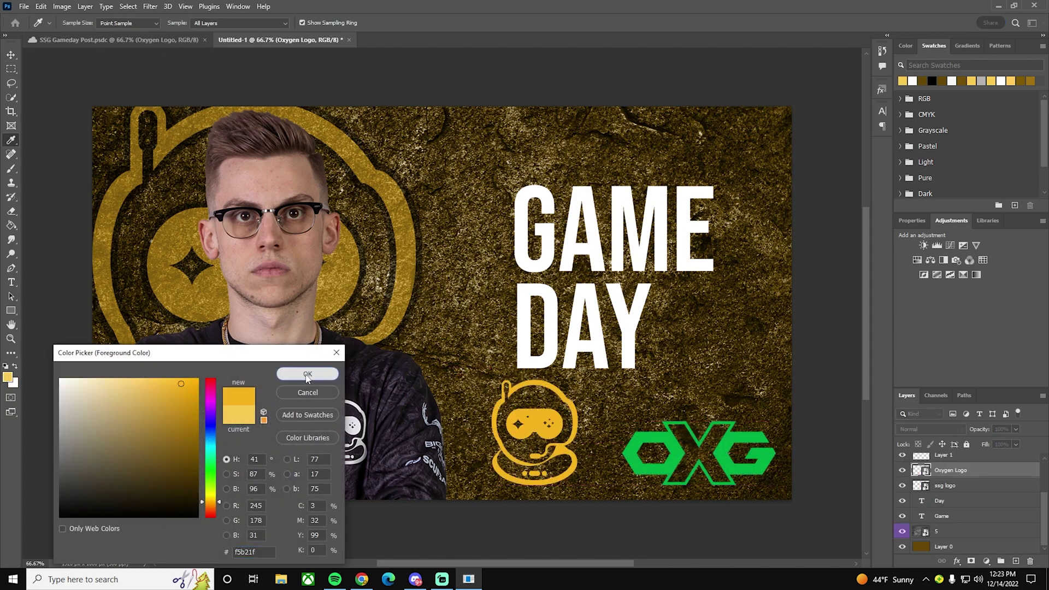
left_click(307, 375)
Recolour the DAY text by sampling the gold foreground colour (f5b21f) as its text colour.
double_click(920, 500)
left_click(437, 23)
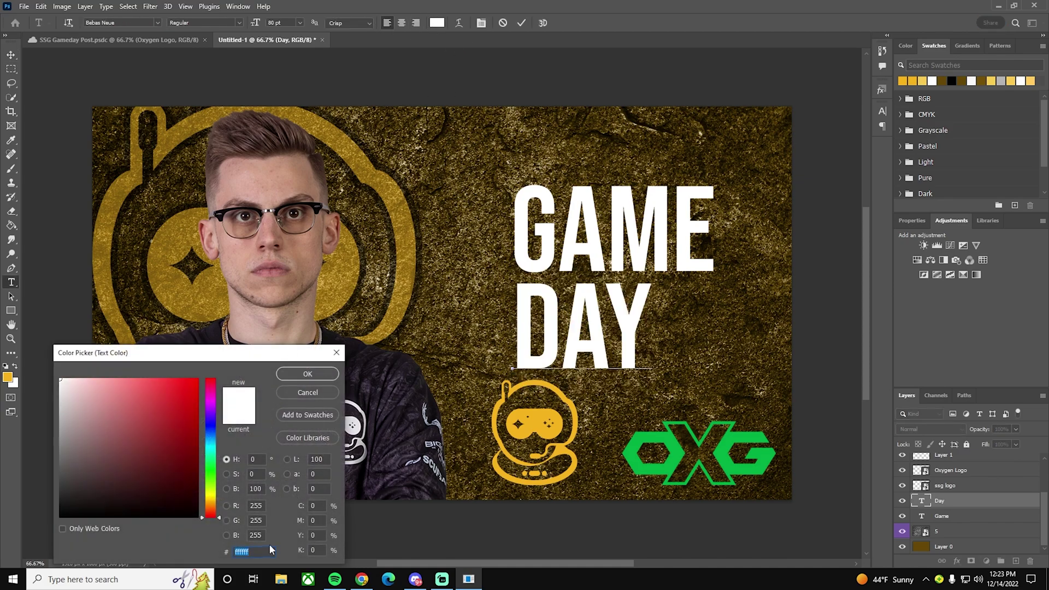
left_click(517, 218)
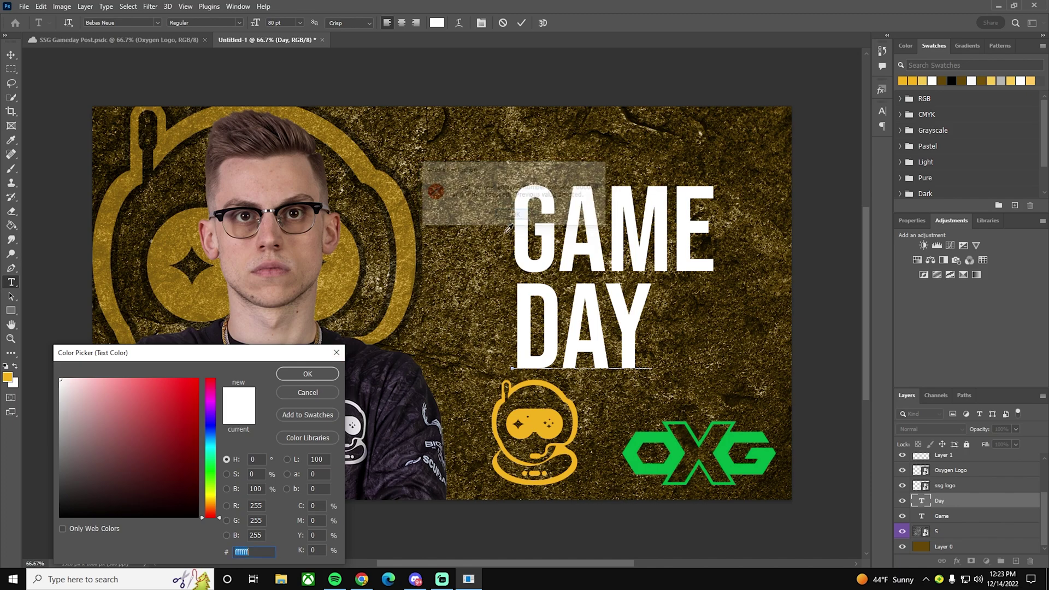
key("Return")
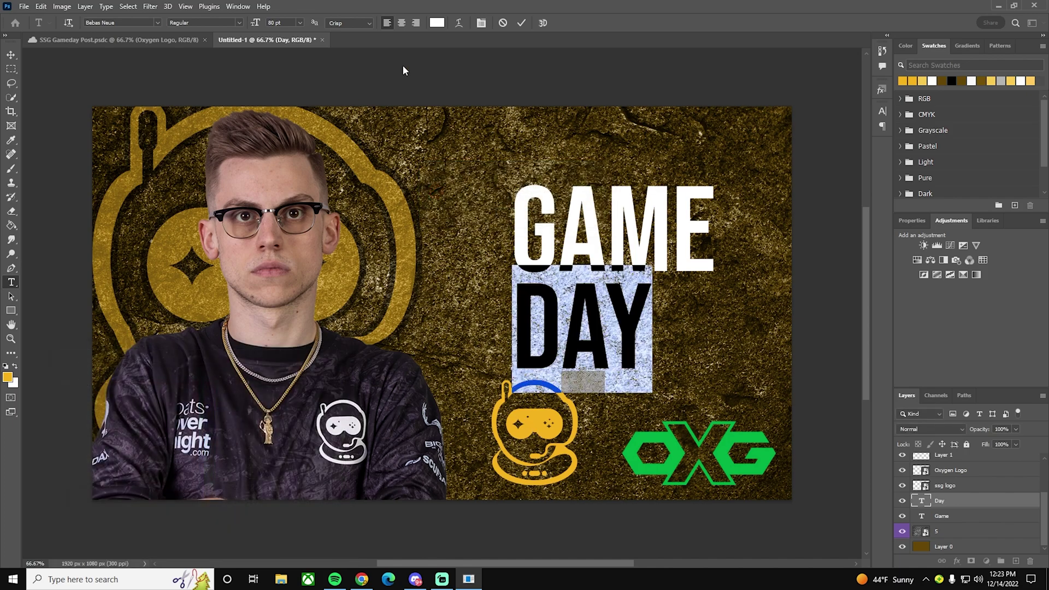
left_click(437, 23)
left_click(8, 376)
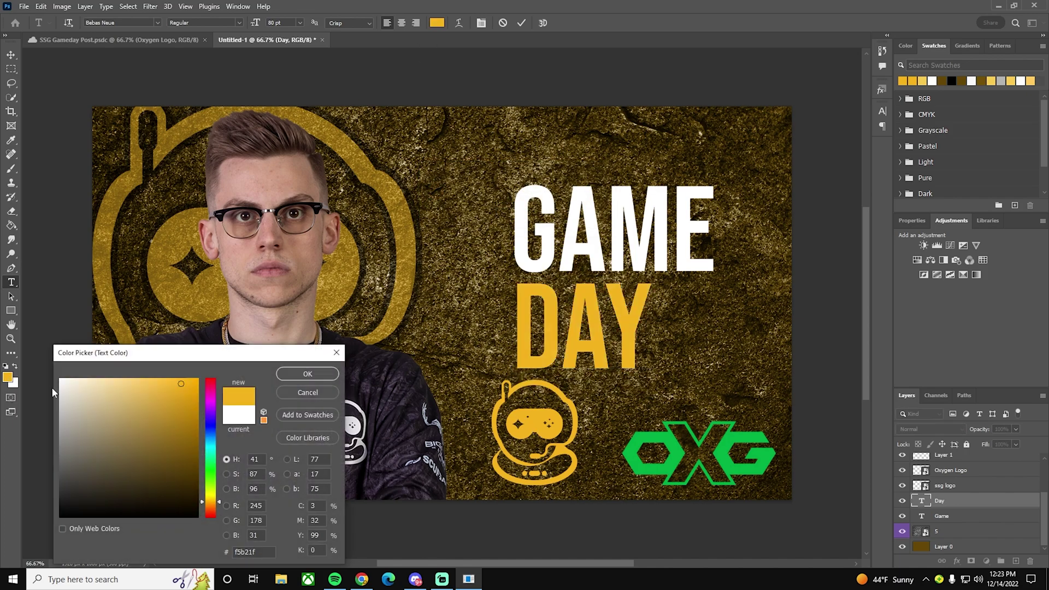
left_click(305, 373)
left_click(521, 24)
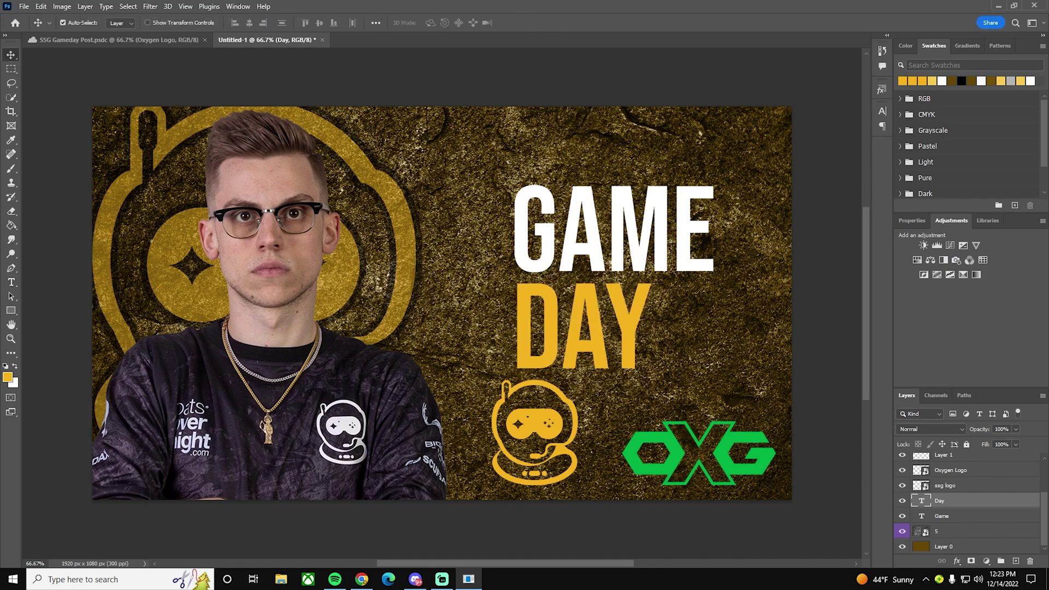
Centre the DAY text beneath GAME and enlarge both words together, keeping them above the two team logos.
left_click_drag(583, 343, 627, 340)
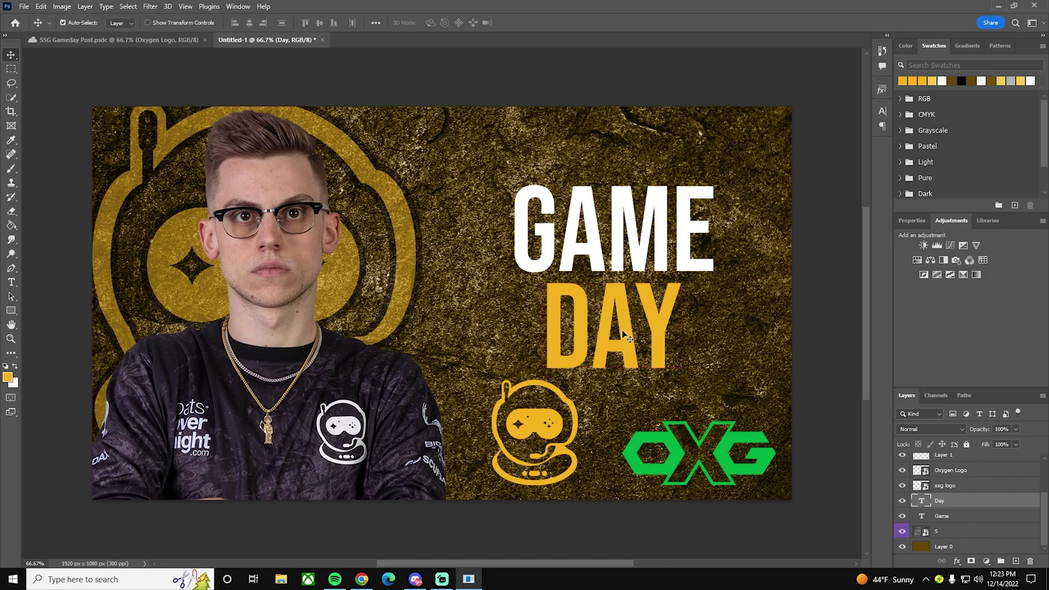
left_click(968, 517, "shift")
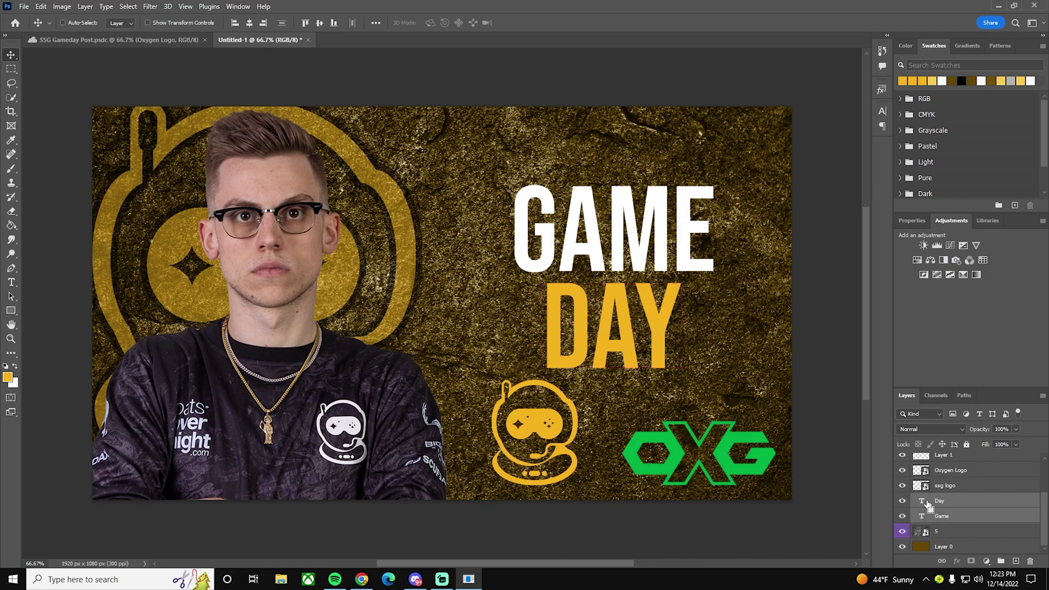
key("ctrl+t")
left_click_drag(714, 187, 752, 150)
left_click_drag(690, 170, 678, 169)
left_click(541, 22)
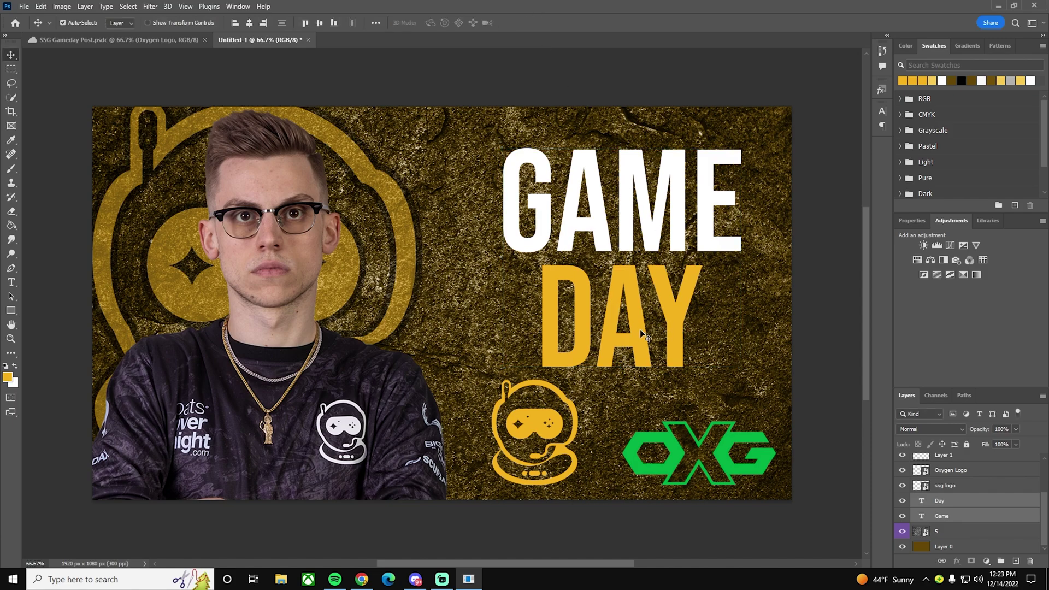
Raise the Oxygen logo to sit level with the SSG logo and spread the two logos slightly farther apart.
left_click_drag(721, 461, 721, 439)
left_click_drag(550, 429, 542, 430)
key("ctrl+z")
left_click_drag(629, 434, 637, 435)
left_click_drag(541, 425, 533, 425)
Configure the Type tool for white text in the Bebas Neue font.
key("t")
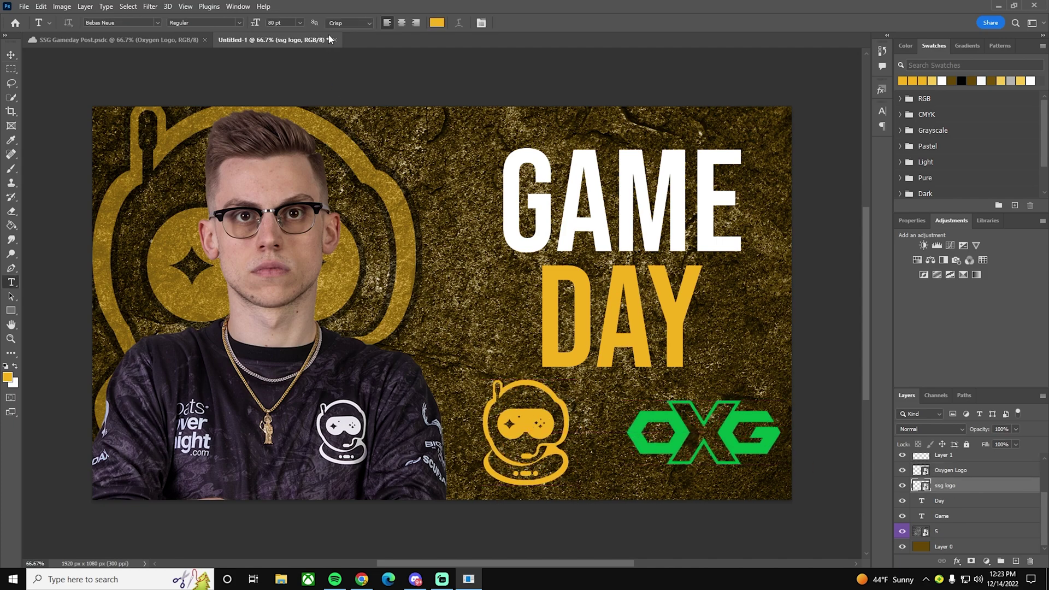
left_click(437, 23)
left_click(14, 381)
left_click(306, 373)
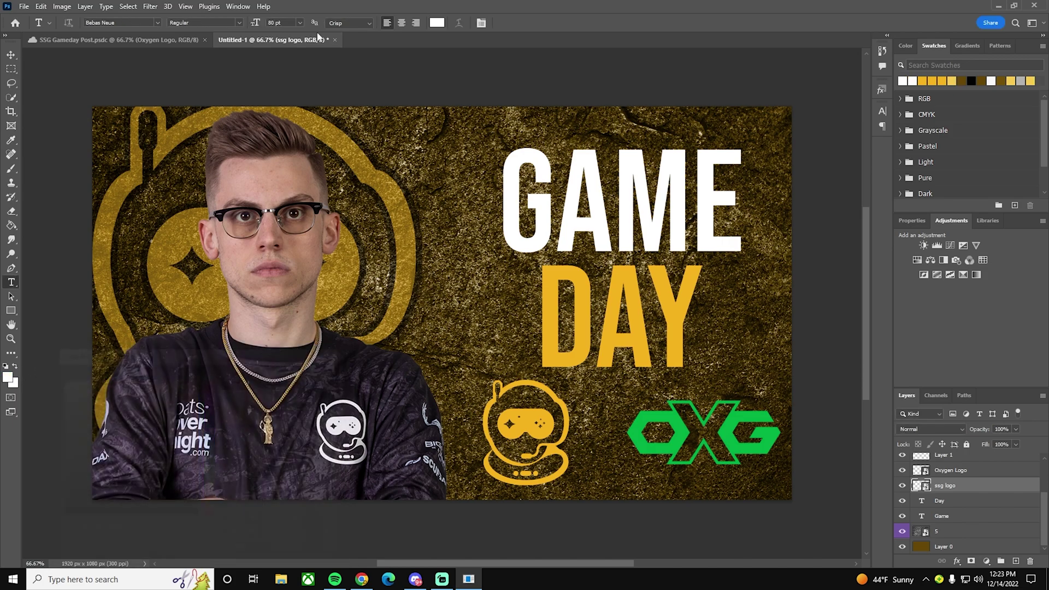
left_click(157, 22)
left_click(145, 67)
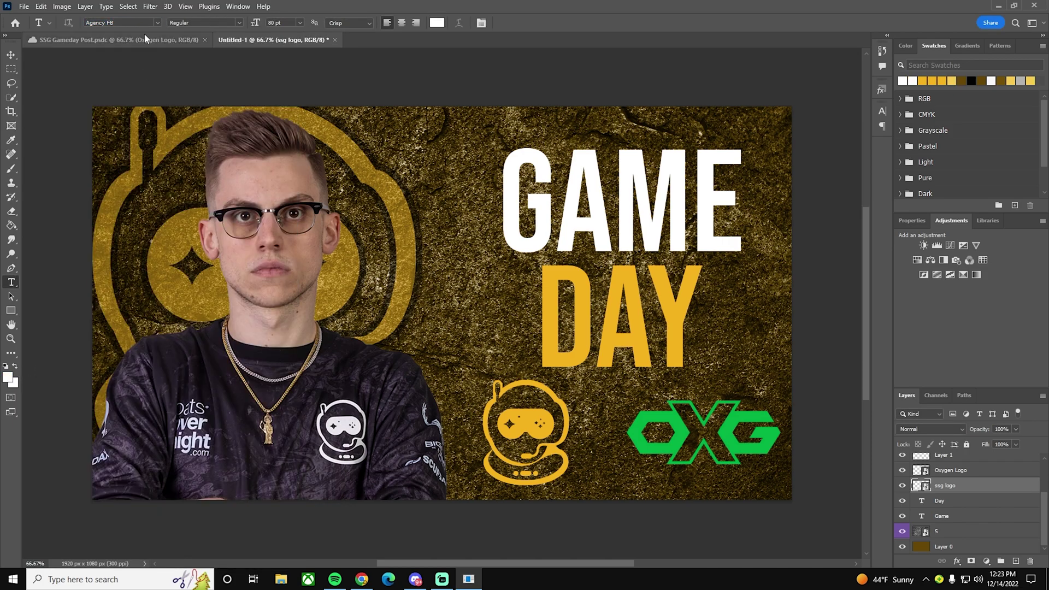
left_click(157, 22)
left_click(133, 66)
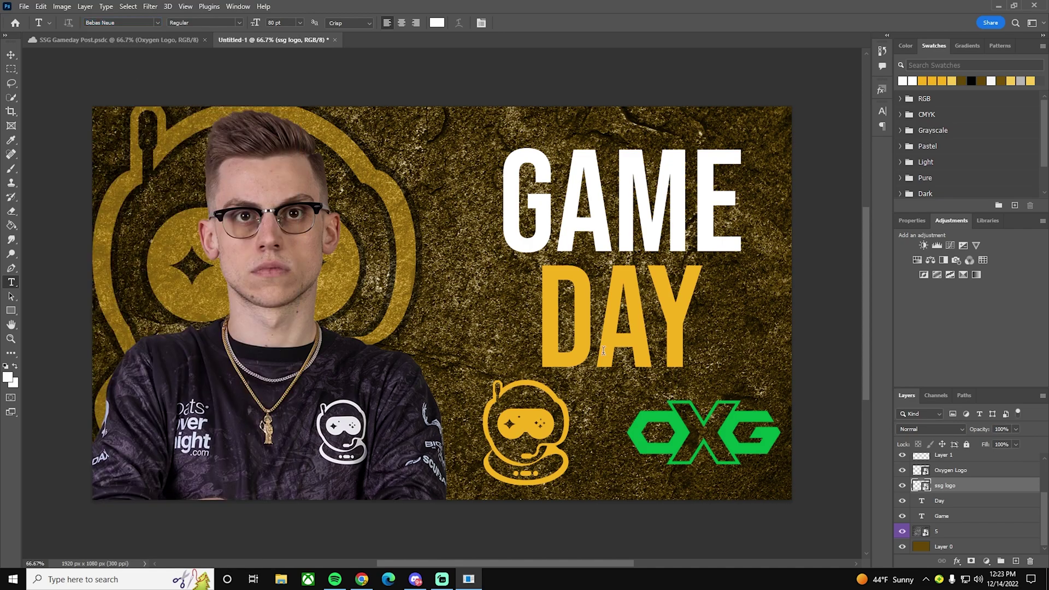
Add the text "VS" between the SSG and Oxygen logos and set its size to 15 pt.
left_click(590, 442)
type("VS")
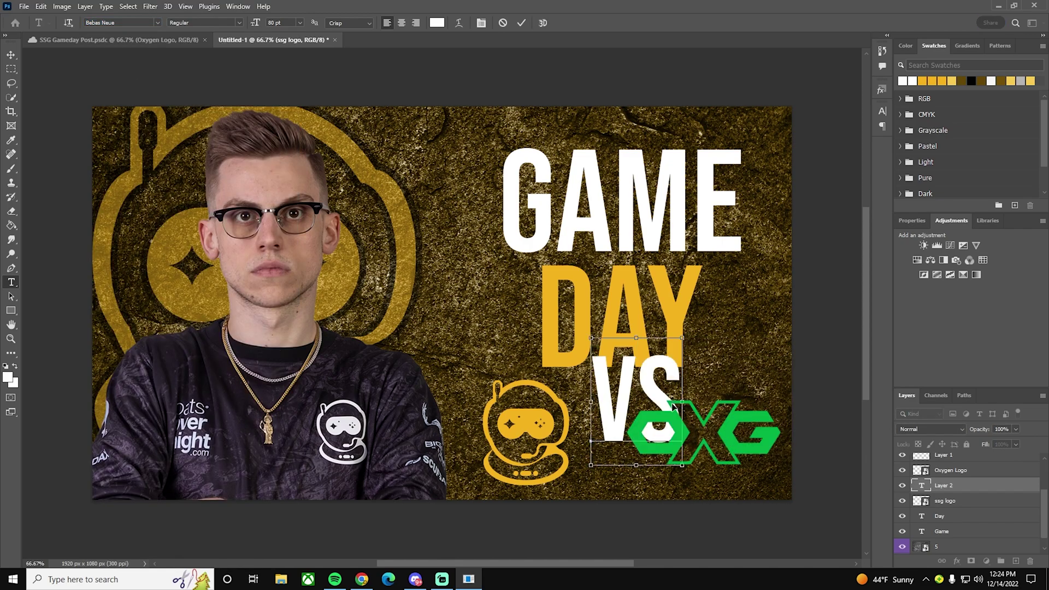
double_click(670, 404)
left_click_drag(256, 26, 218, 23)
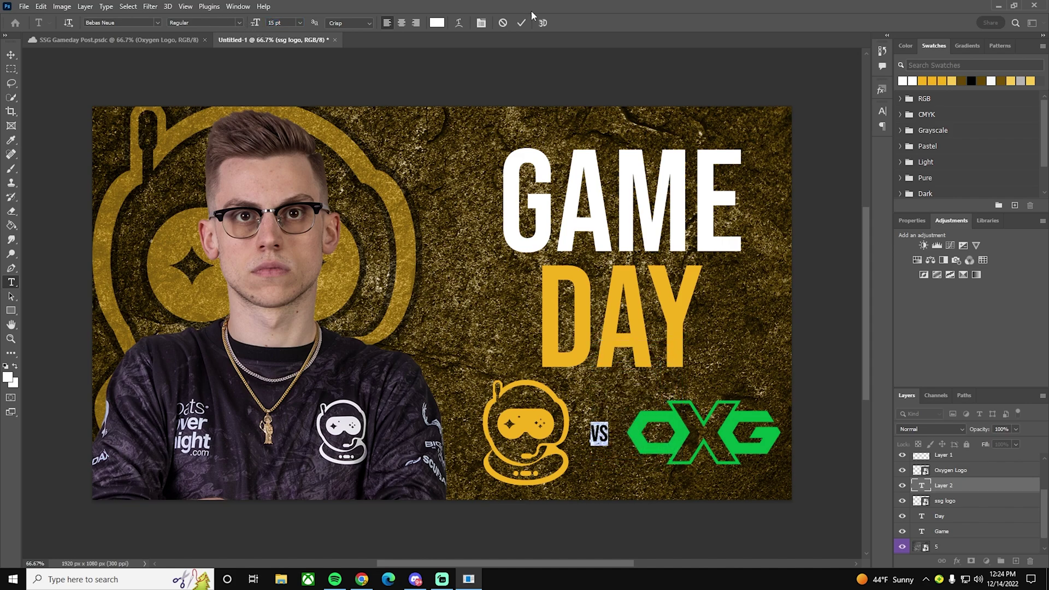
left_click(519, 24)
Skew the VS text between the two logos so its letters slant to the right.
key("v")
key("ctrl+t")
right_click(600, 438)
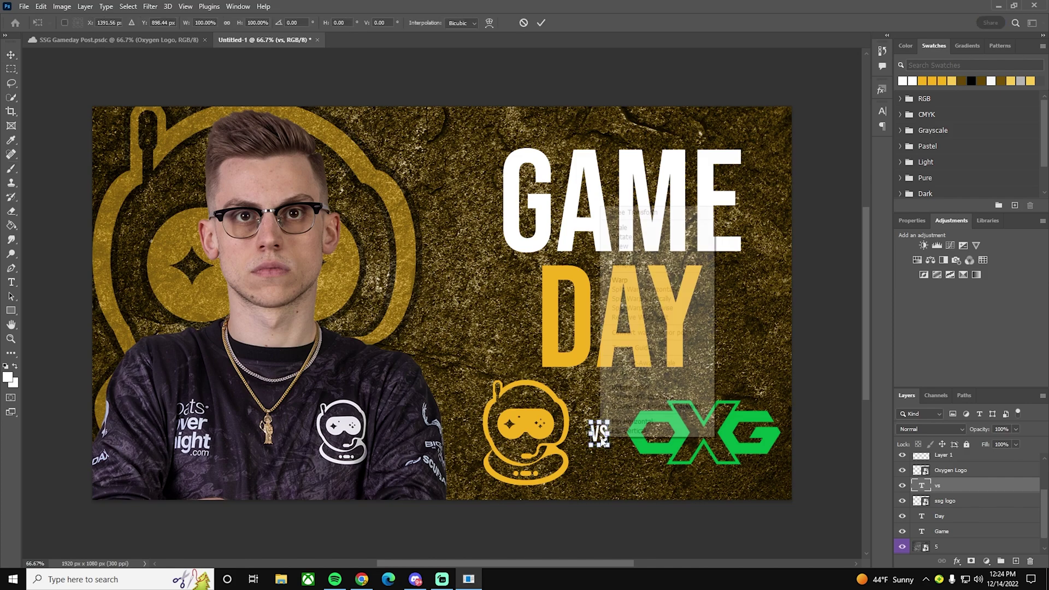
left_click(621, 245)
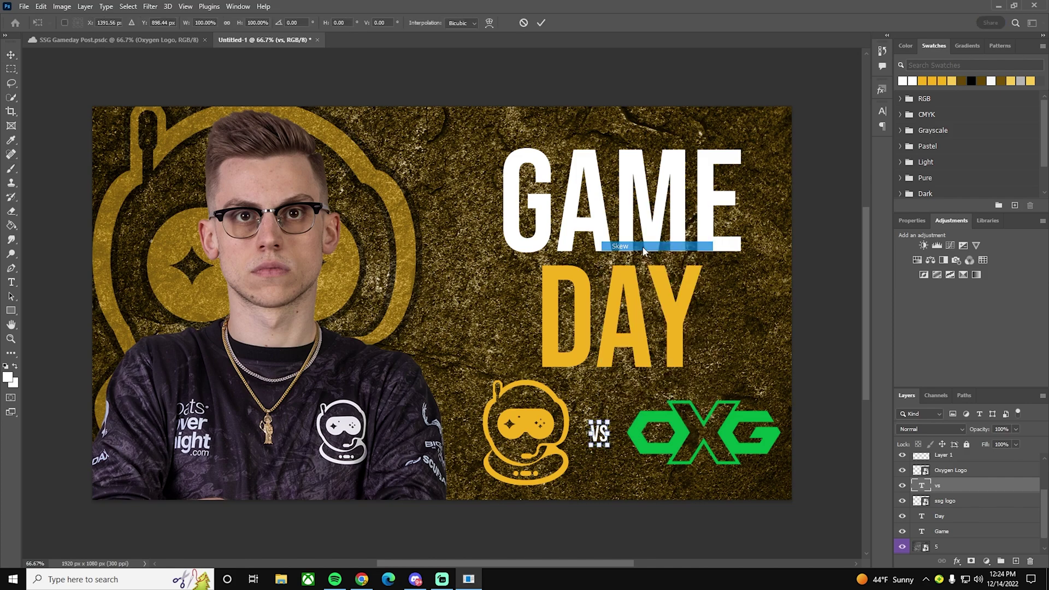
left_click_drag(607, 426, 608, 429)
left_click(540, 22)
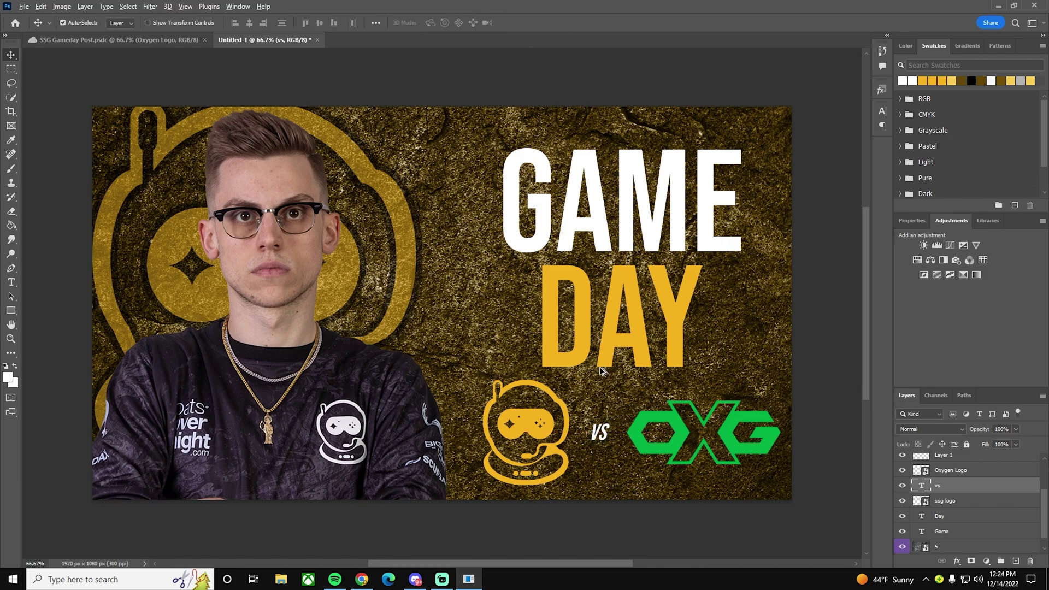
Add an inner shadow to the DAY text, coloured a darker gold than the lettering.
scroll(663, 312, "down", 2)
scroll(662, 312, "up", 1)
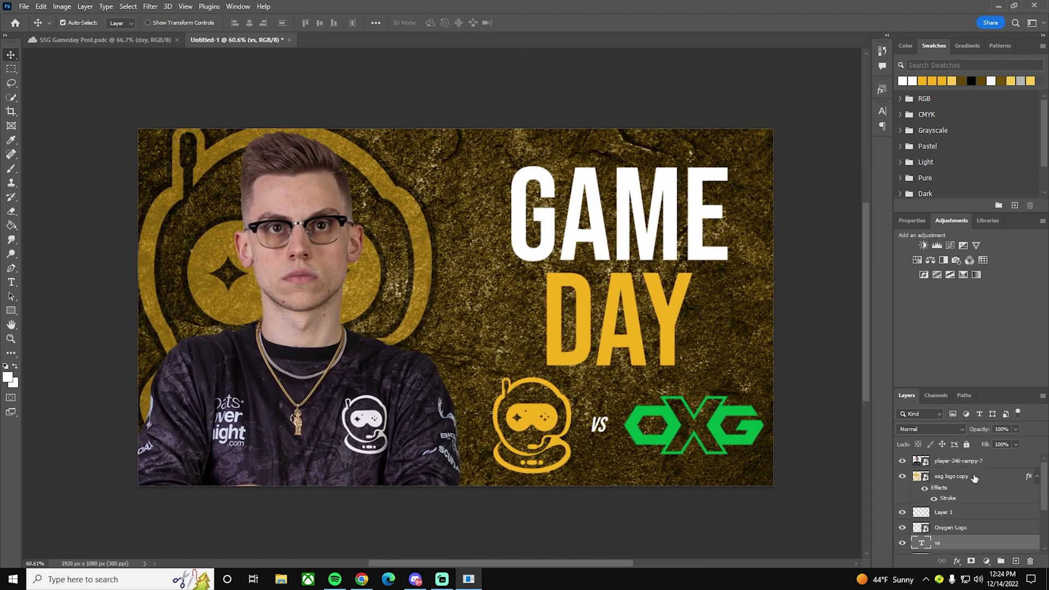
double_click(666, 332)
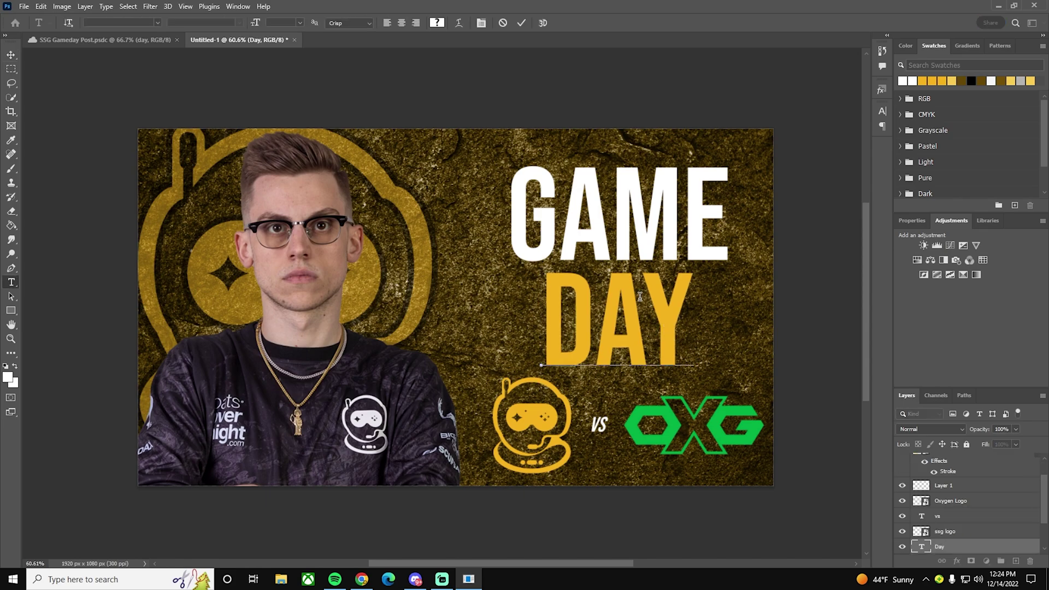
left_click(521, 23)
double_click(966, 547)
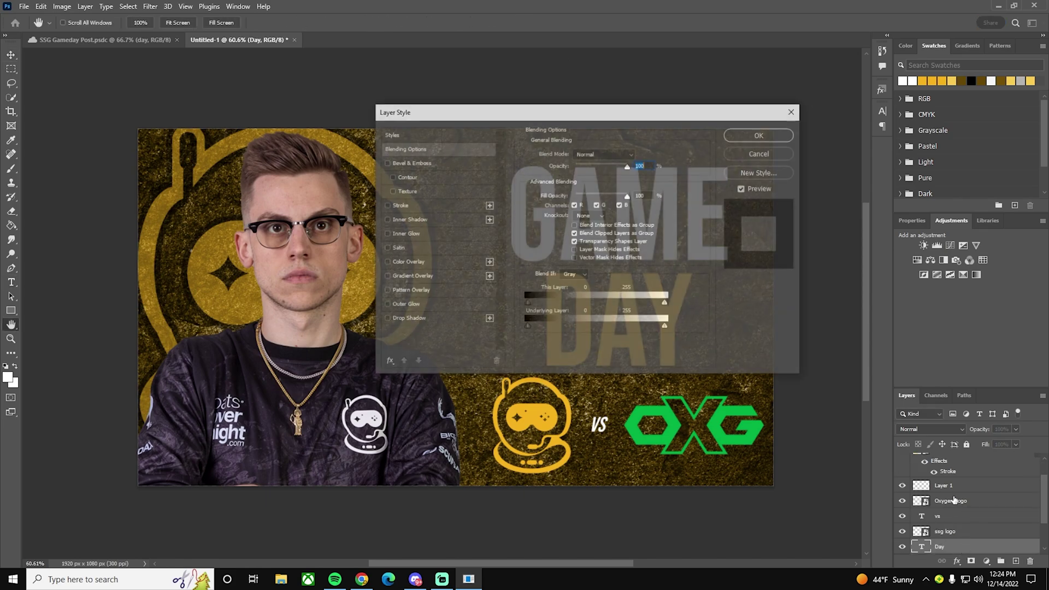
left_click(409, 220)
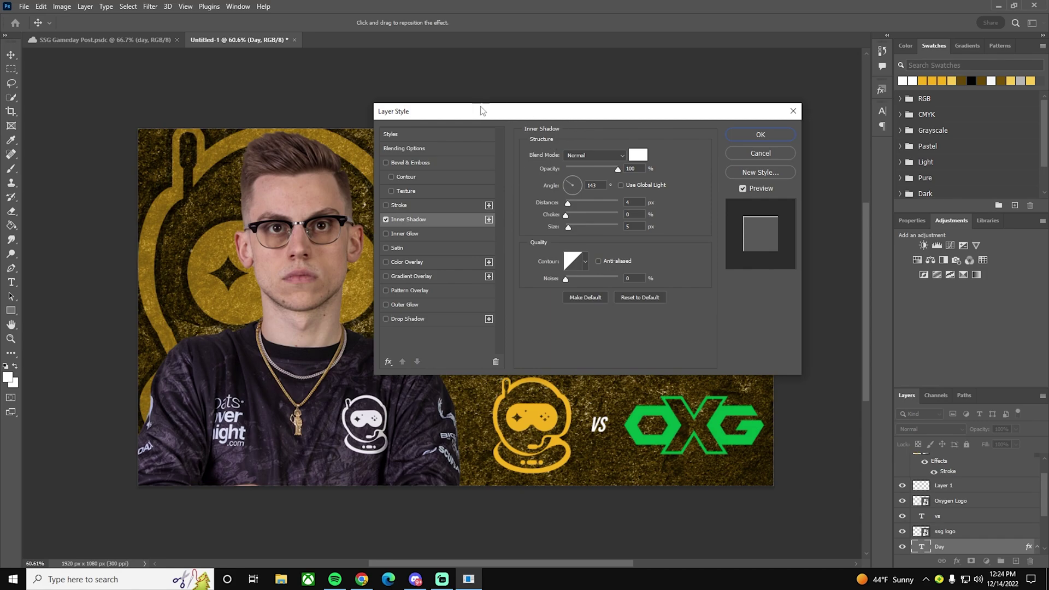
left_click_drag(546, 115, 342, 61)
left_click(429, 93)
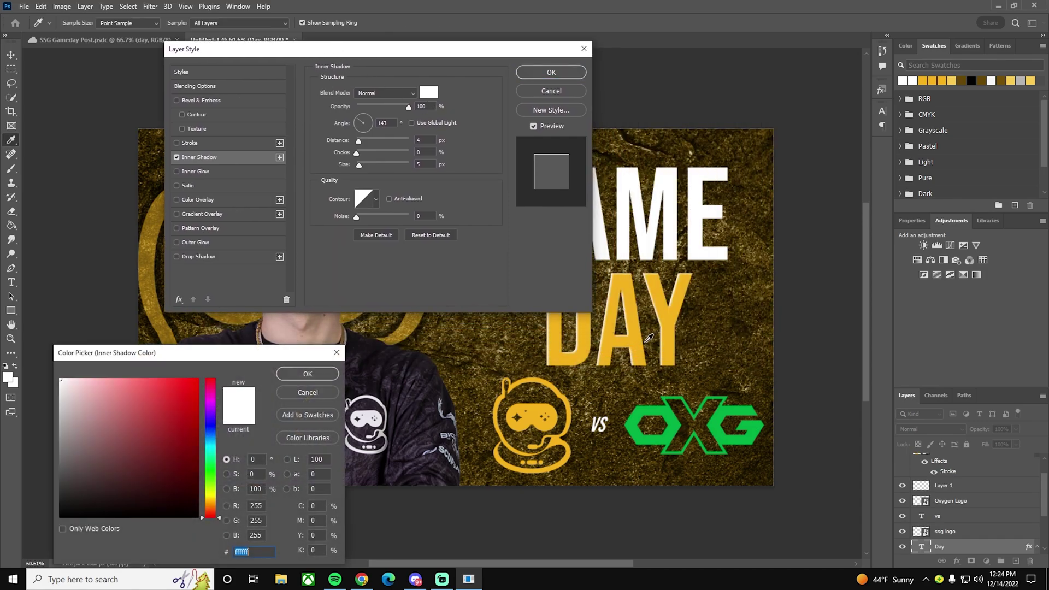
left_click(646, 338)
left_click(307, 373)
Set the DAY inner shadow's distance to 5 px with choke 0% and size 0 px.
left_click_drag(358, 140, 352, 141)
left_click_drag(473, 58, 405, 67)
left_click_drag(289, 152, 292, 156)
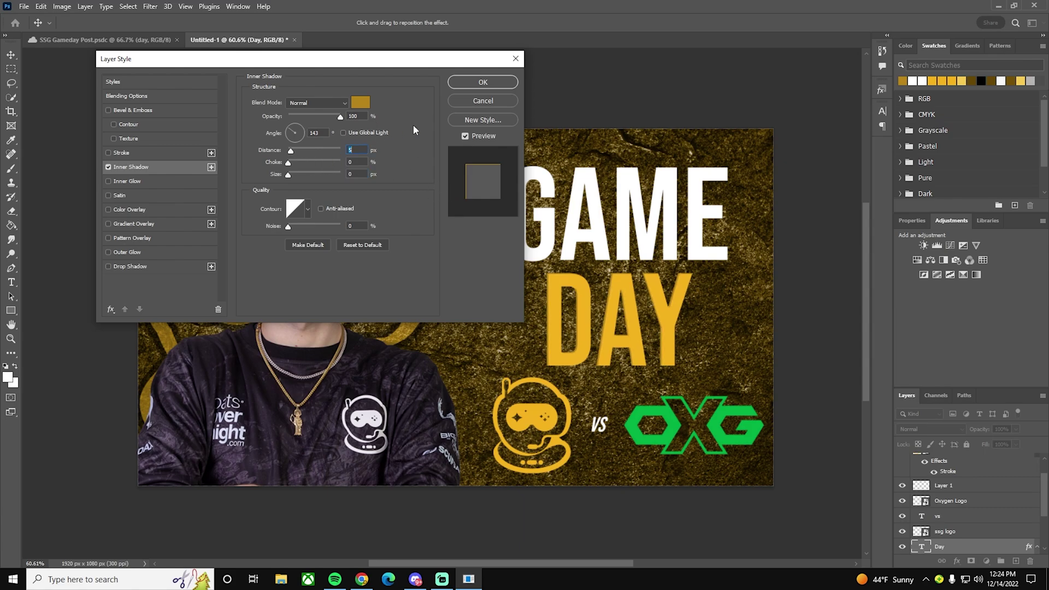
left_click(482, 82)
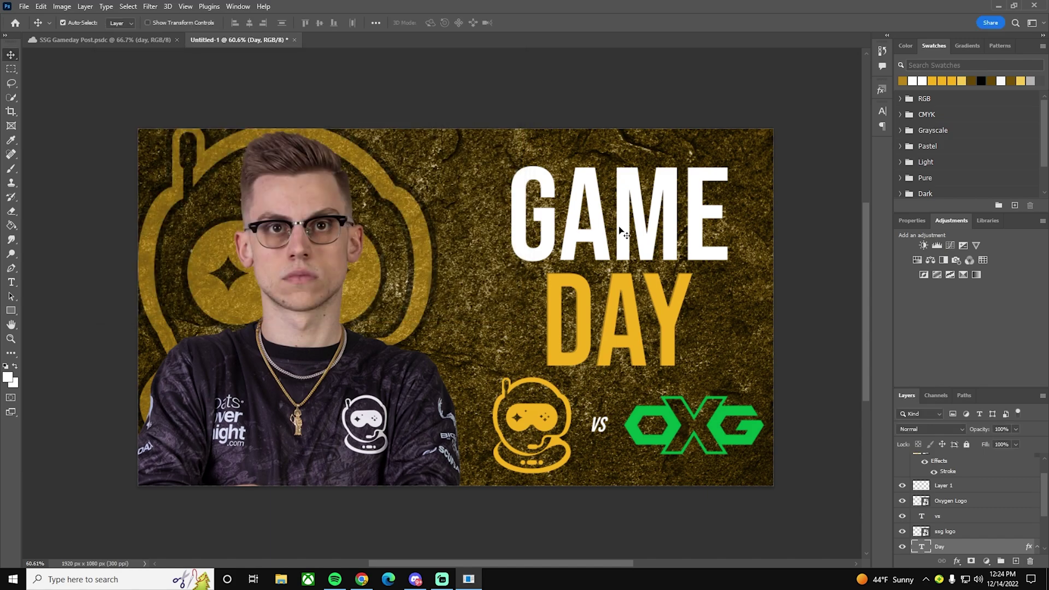
Add a light grey inner shadow to the GAME text with a 5 px distance and 0 px size.
left_click(621, 235)
double_click(977, 546)
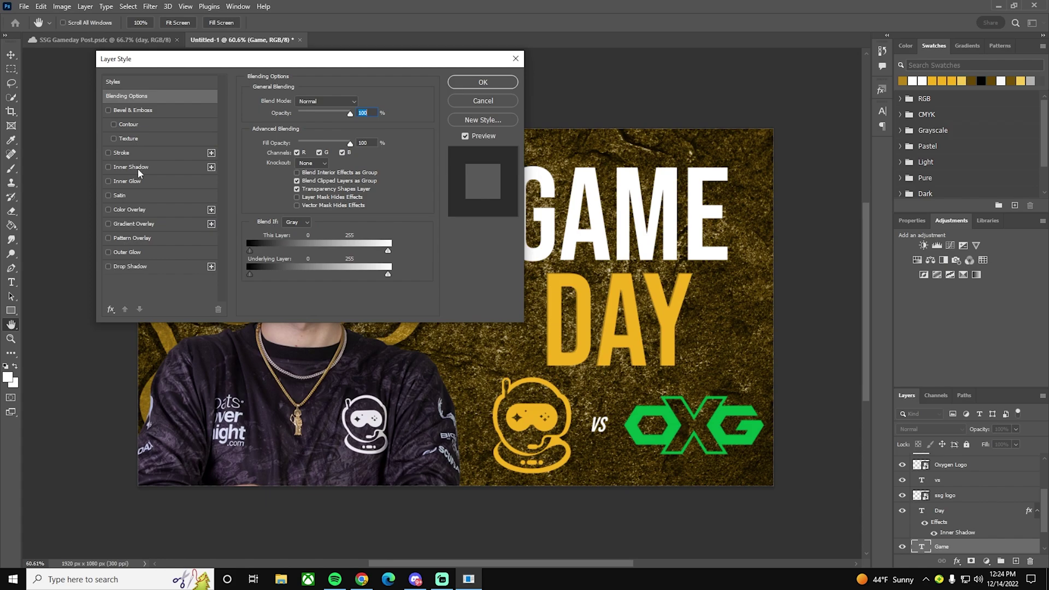
left_click(201, 167)
left_click(360, 102)
left_click(67, 418)
left_click(306, 375)
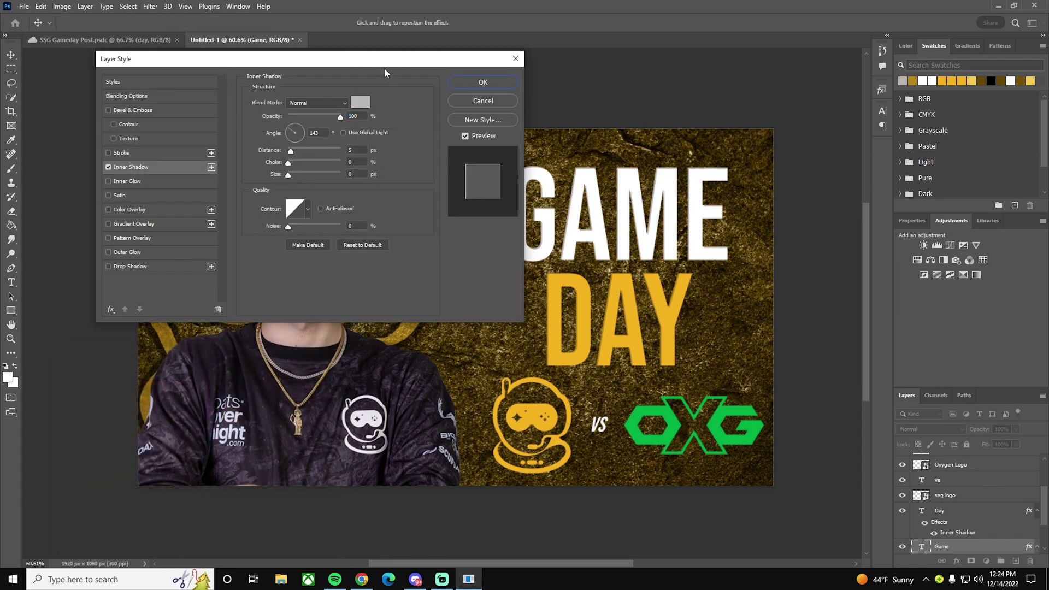
left_click_drag(384, 62, 326, 64)
left_click(424, 86)
Create a new layer above the DAY text and brush a soft light-gold glow over the middle of the word.
scroll(978, 511, "down", 3)
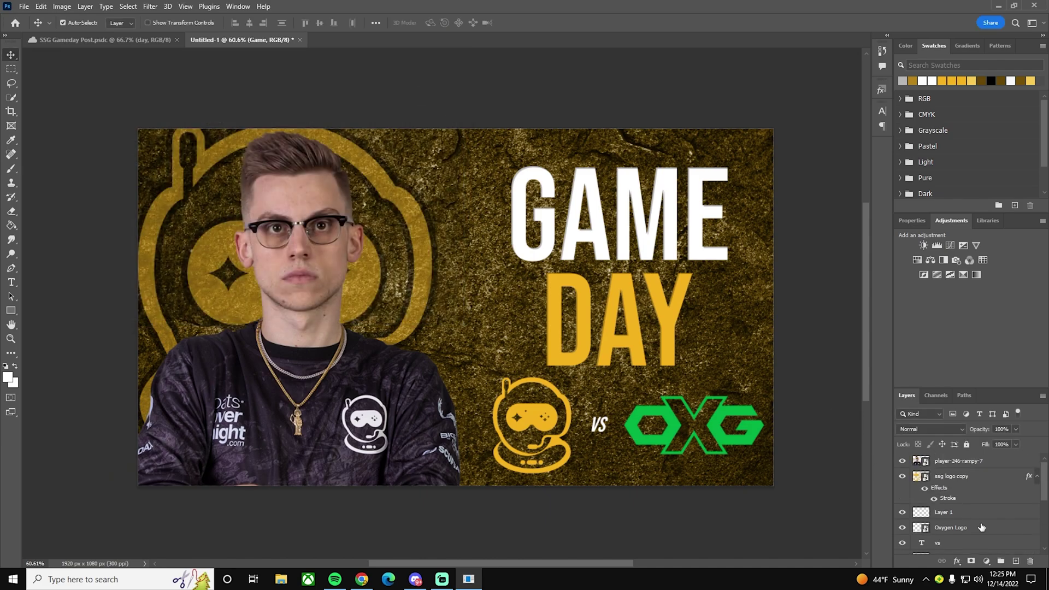
left_click(970, 469)
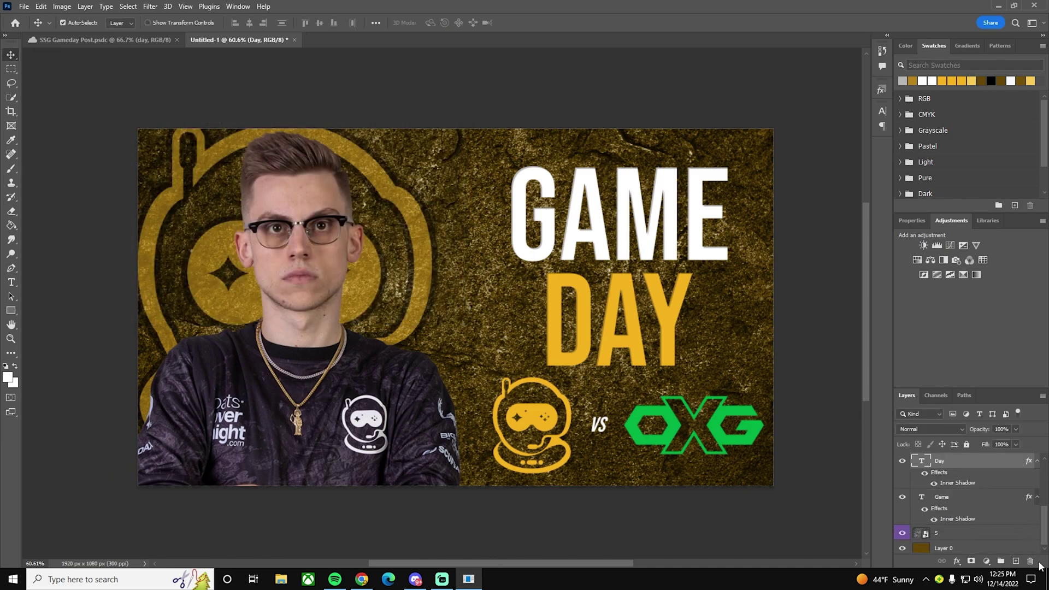
left_click(1015, 560)
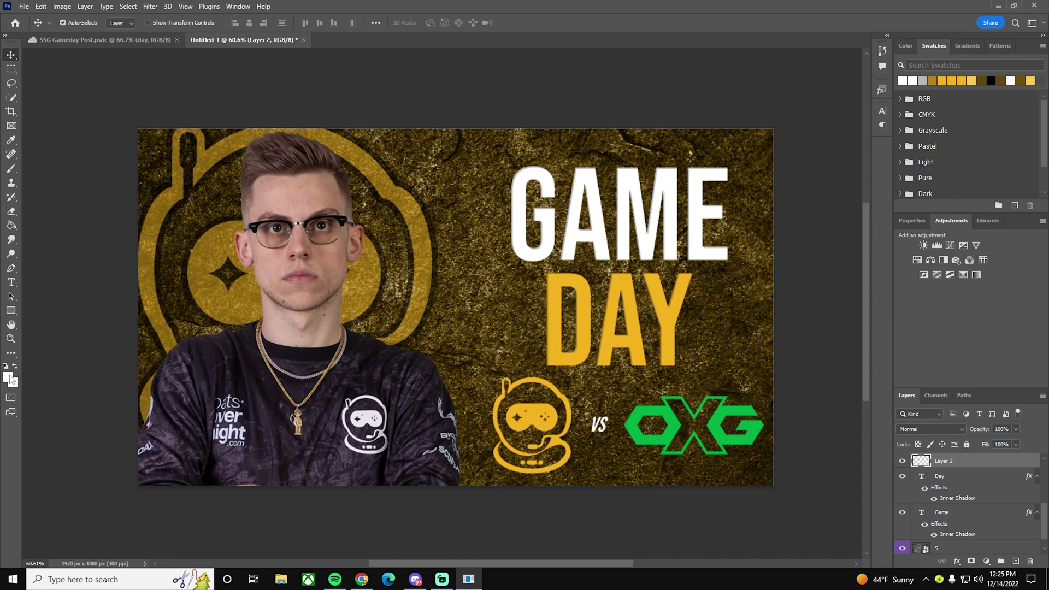
left_click(8, 377)
left_click(559, 326)
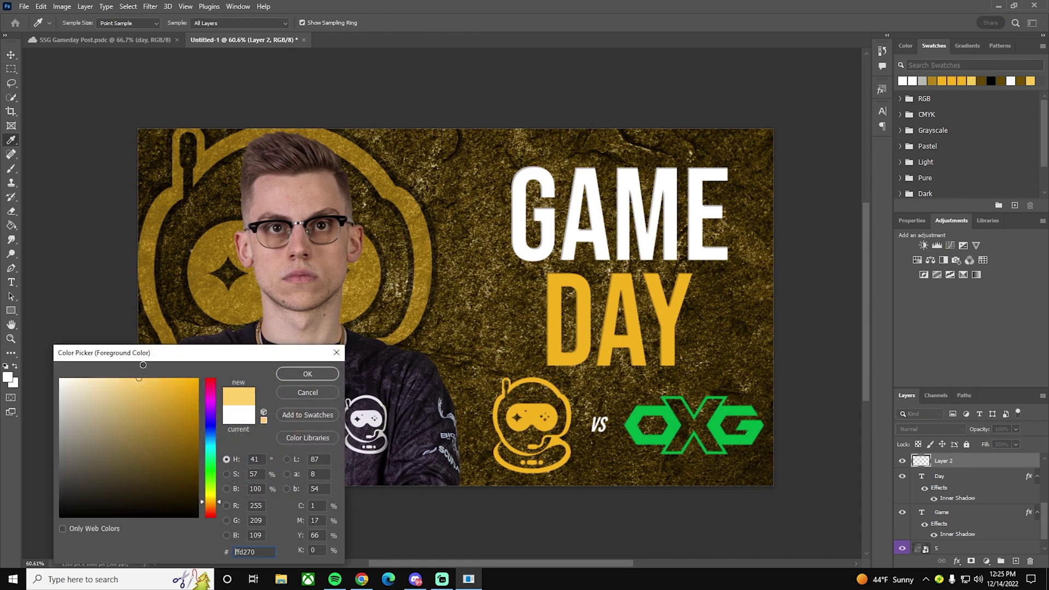
left_click(307, 373)
key("b")
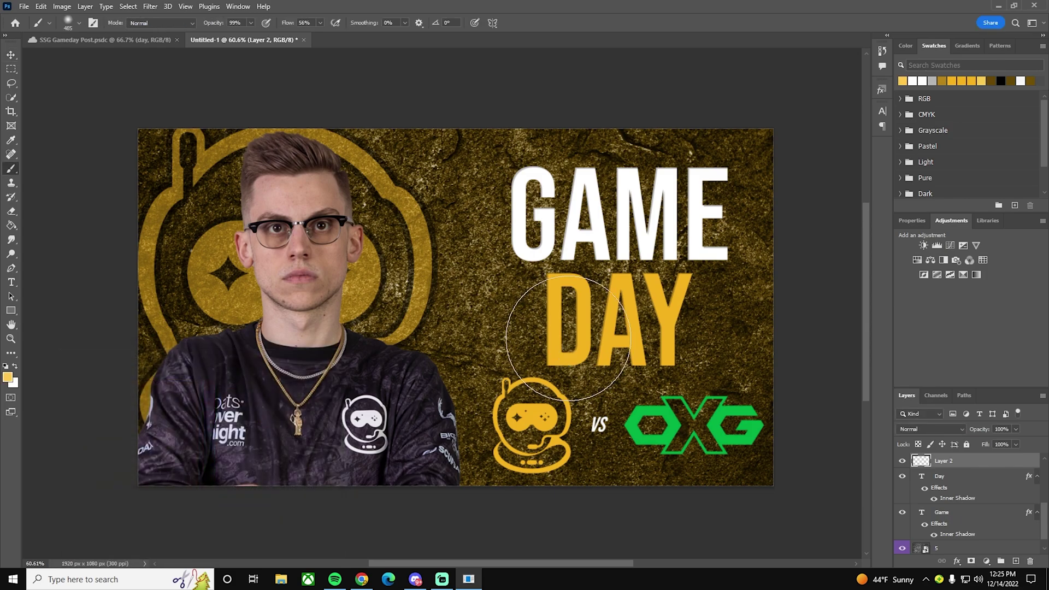
left_click(631, 322)
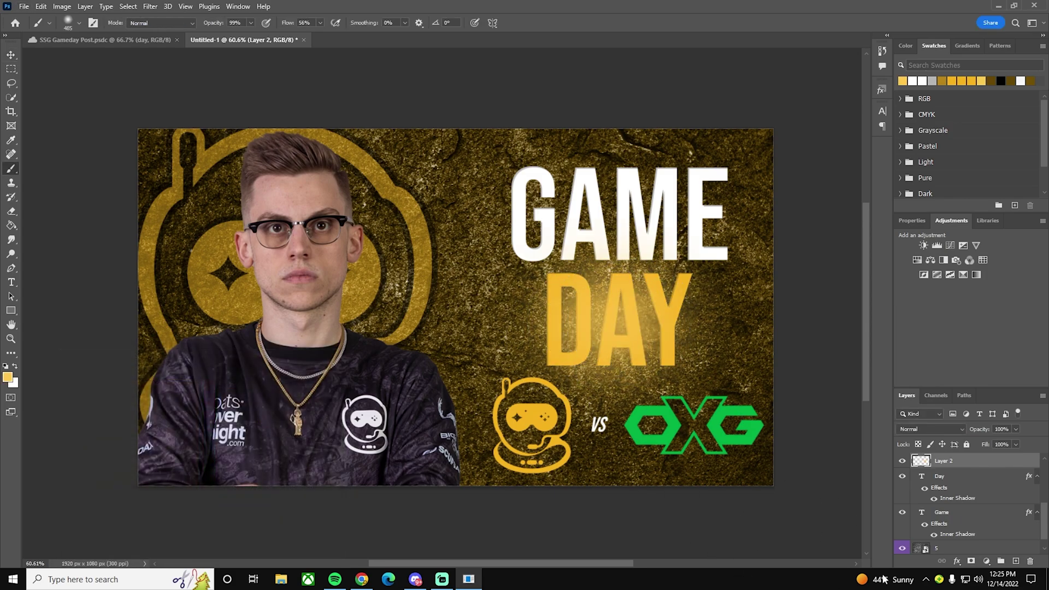
Set the gold glow layer to the Linear Dodge (Add) blend mode at 30% opacity.
left_click(930, 429)
left_click(927, 406)
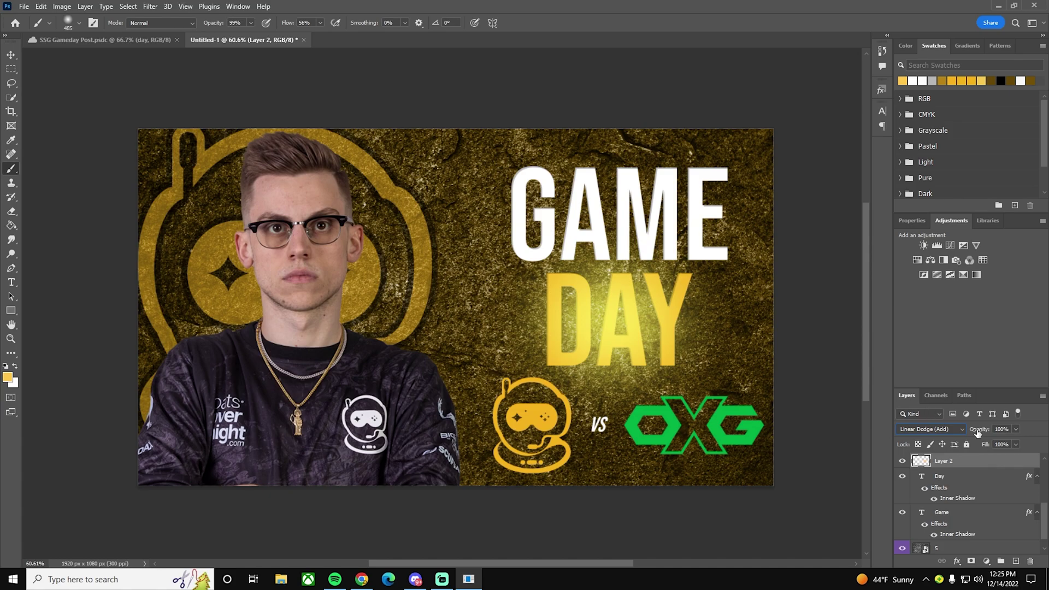
left_click_drag(982, 431, 977, 432)
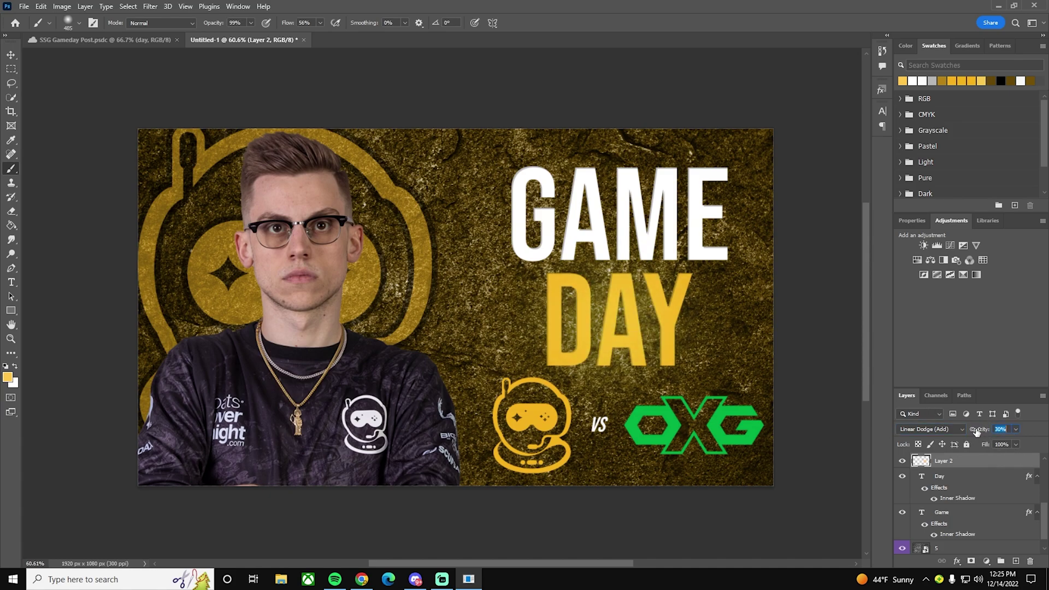
Create another layer above the gold glow and brush a soft white glow over the word DAY.
left_click(1015, 561)
left_click(15, 367)
left_click(582, 321)
left_click(628, 322)
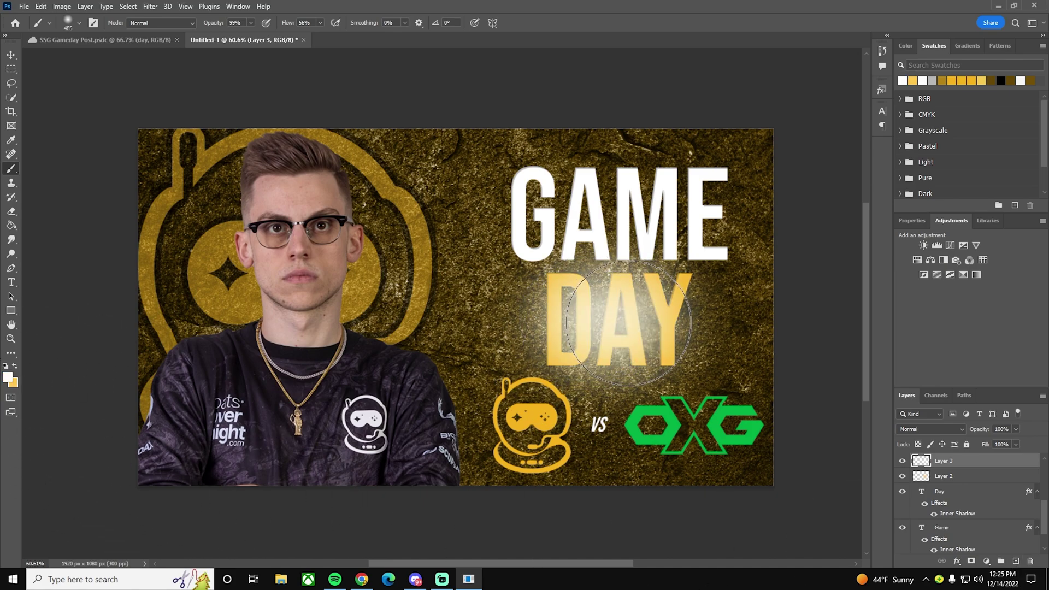
Set the white glow layer to the Linear Dodge (Add) blend mode at 30% opacity.
left_click(961, 430)
left_click(945, 407)
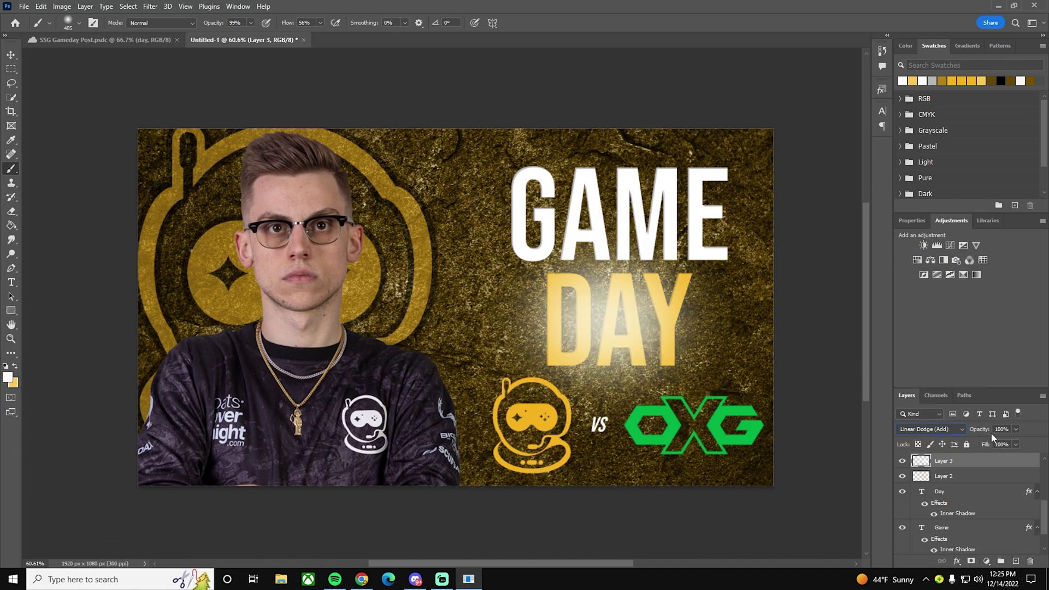
left_click_drag(982, 430, 966, 426)
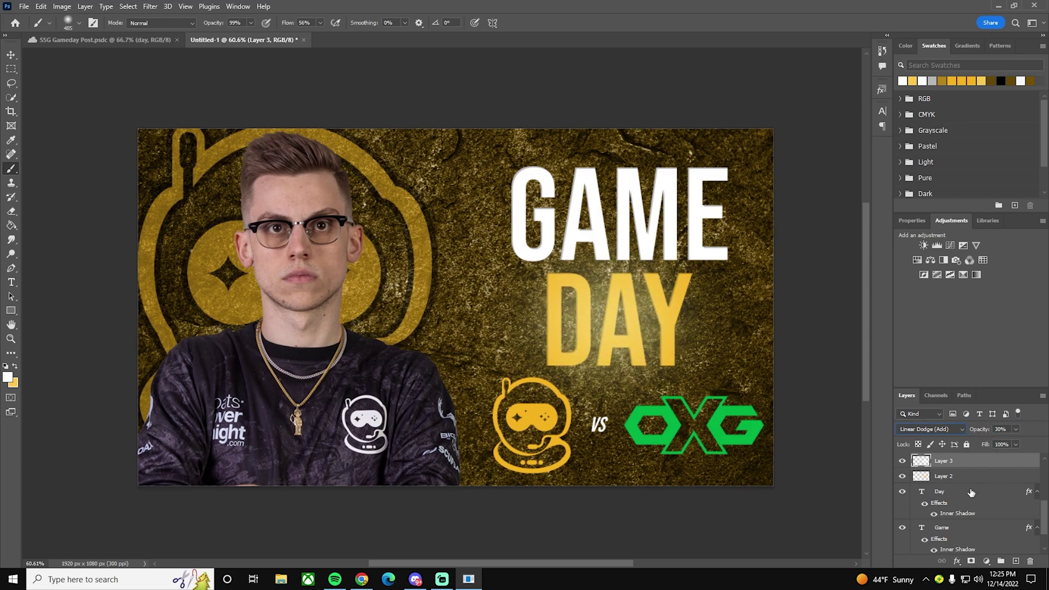
Group the two glow layers with the DAY and GAME text layers and rename the group.
left_click(971, 529, "shift")
key("ctrl+g")
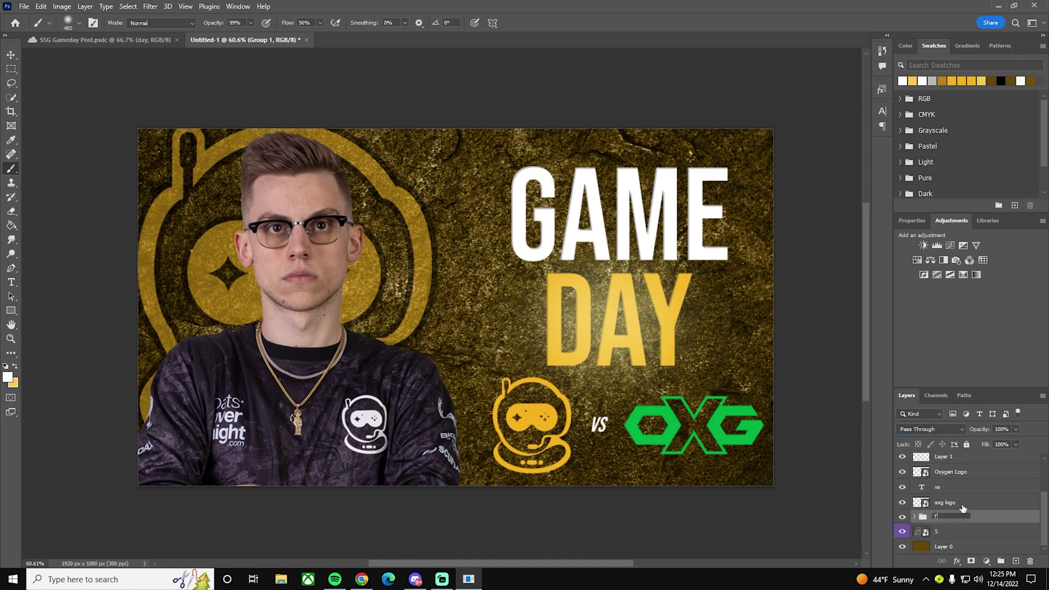
key("Return")
Move the GAME text slightly down so it sits closer to DAY.
scroll(1018, 516, "up", 3)
key("v")
left_click_drag(689, 214, 692, 225)
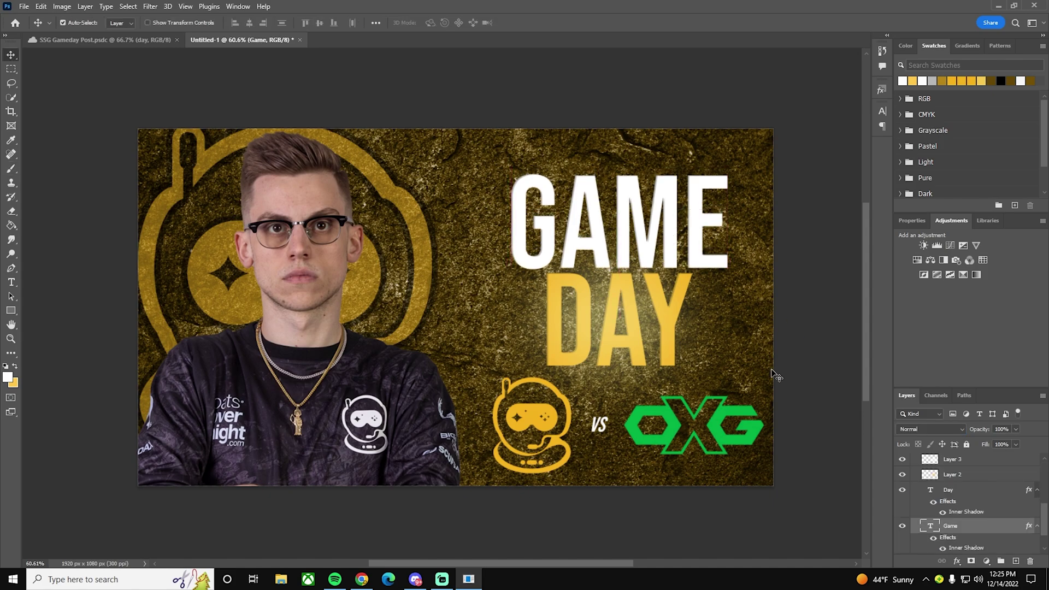
Add the white Bebas Neue text "RAMPY" at 8 pt near the canvas's upper edge, just right of the player's head.
scroll(568, 311, "down", 3)
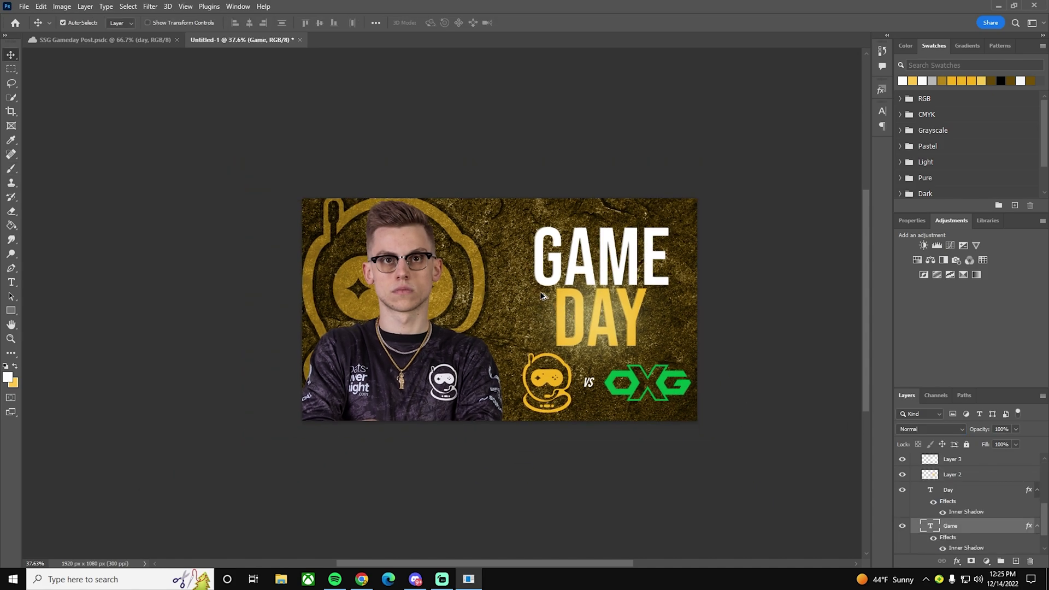
scroll(550, 296, "up", 3)
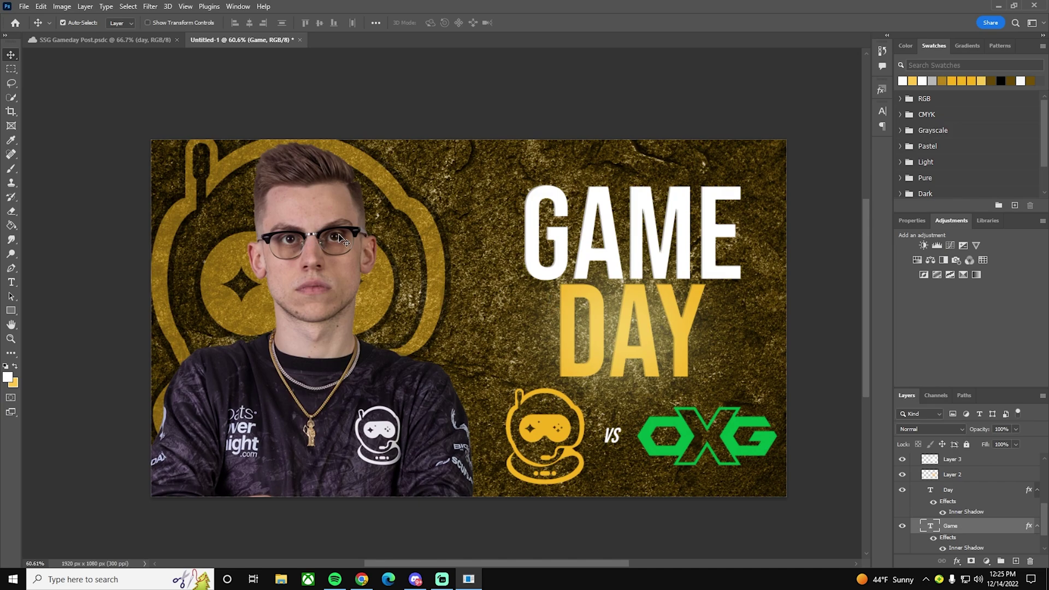
left_click(11, 282)
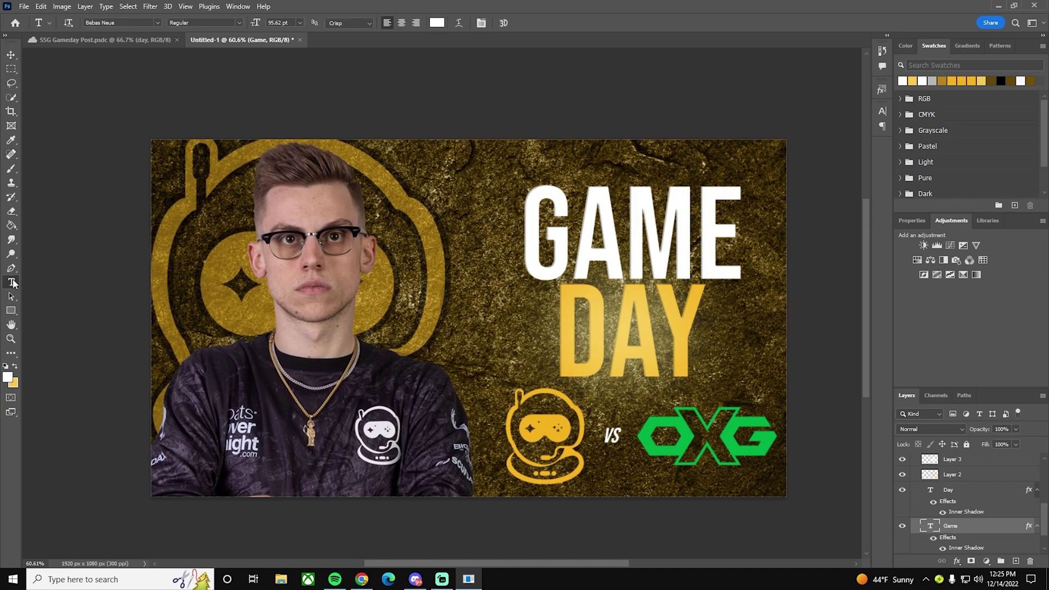
left_click(424, 159)
left_click_drag(245, 26, 219, 26)
type("R")
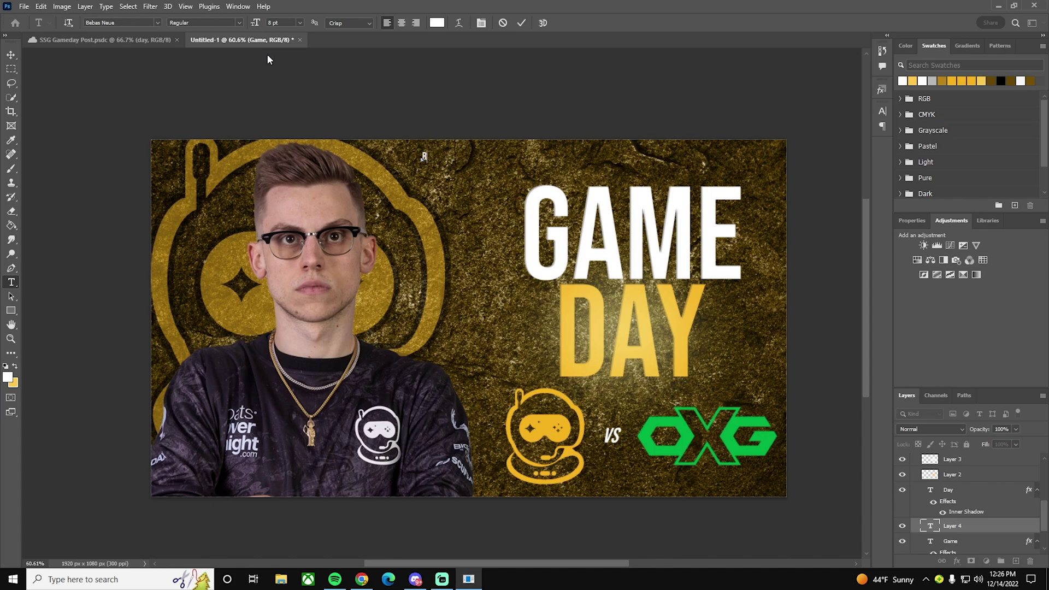
type("AMPY")
left_click(521, 23)
Set the size of the RAMPY text to 10 pt.
double_click(436, 156)
left_click_drag(255, 24, 259, 25)
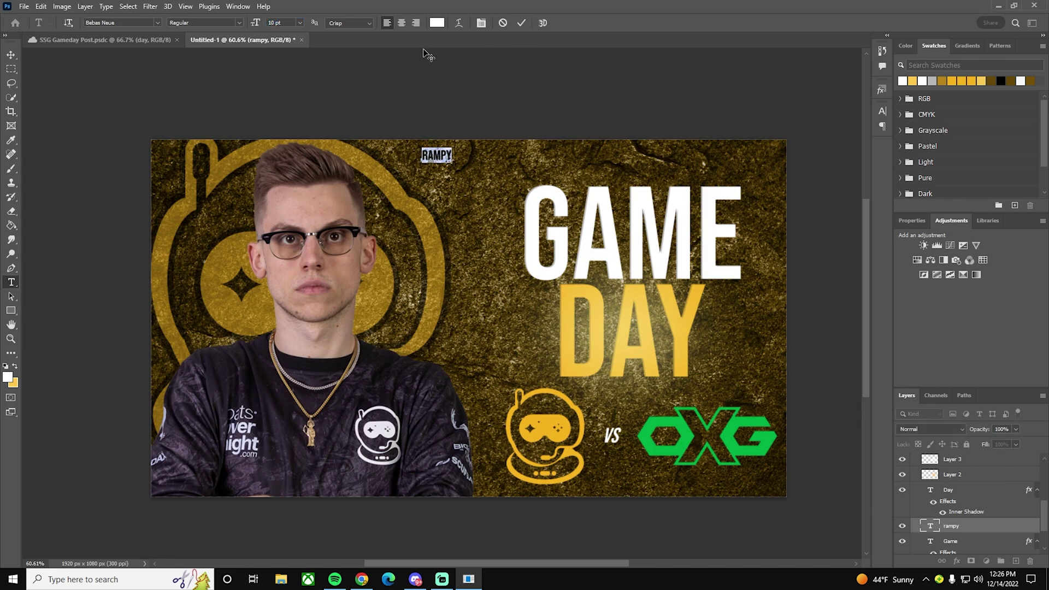
left_click(521, 23)
Duplicate the RAMPY text to a spot above GAME on the same line and change the copy to "R6".
key("v")
left_click_drag(432, 156, 587, 159)
double_click(587, 157)
type("R6")
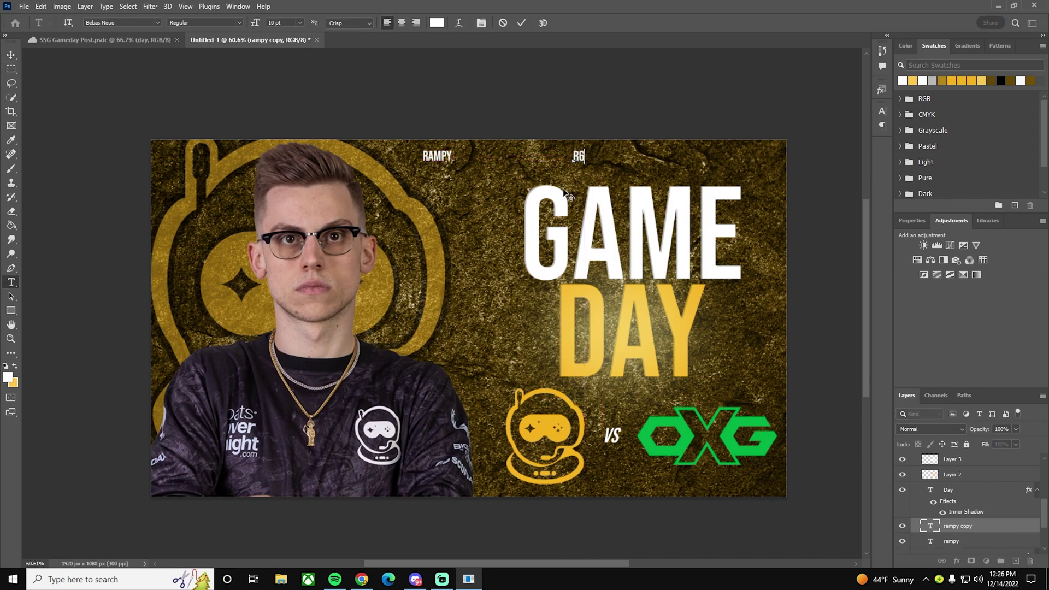
left_click(521, 22)
Duplicate the R6 text to the canvas's upper right corner on the same line and change the copy to "2023".
key("v")
left_click_drag(583, 158, 751, 158)
key("t")
double_click(749, 157)
type("2023")
left_click(521, 22)
Duplicate the 2023 text to midway between R6 and 2023 and change the copy to ">>>".
key("v")
left_click_drag(760, 159, 669, 159)
key("t")
double_click(666, 155)
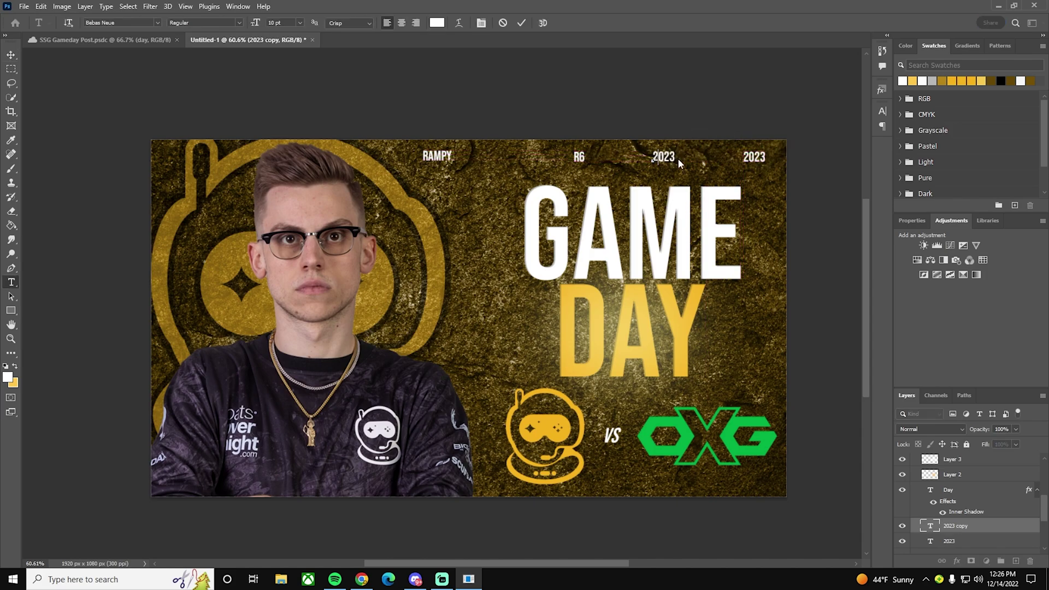
type(">>>")
left_click(521, 23)
Duplicate the ">>>" text to between RAMPY and R6 and nudge the original for even spacing between R6 and 2023.
key("v")
left_click_drag(667, 160, 501, 159)
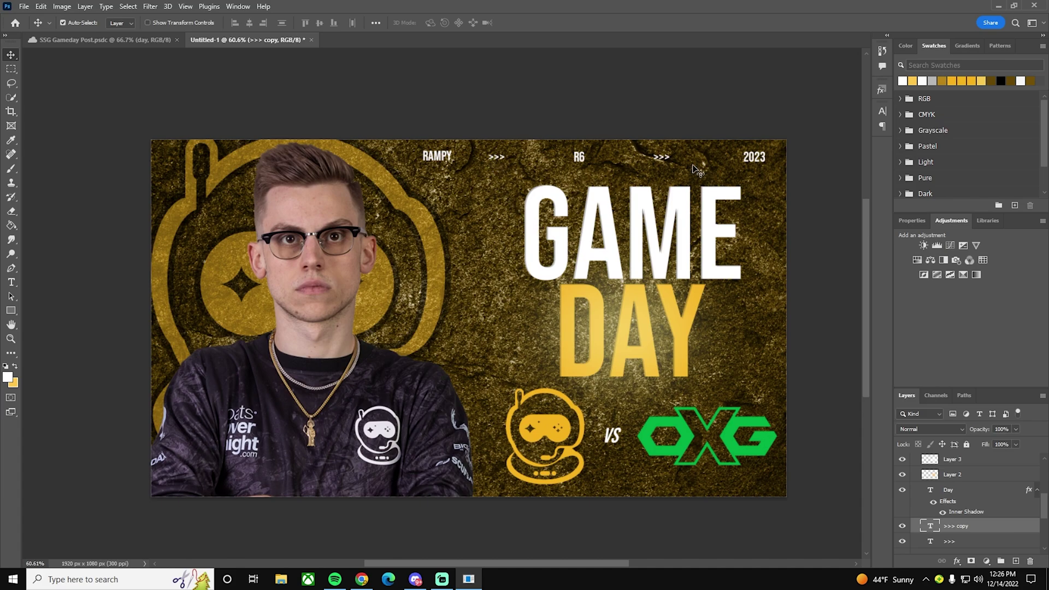
left_click_drag(665, 159, 667, 159)
scroll(506, 164, "down", 2)
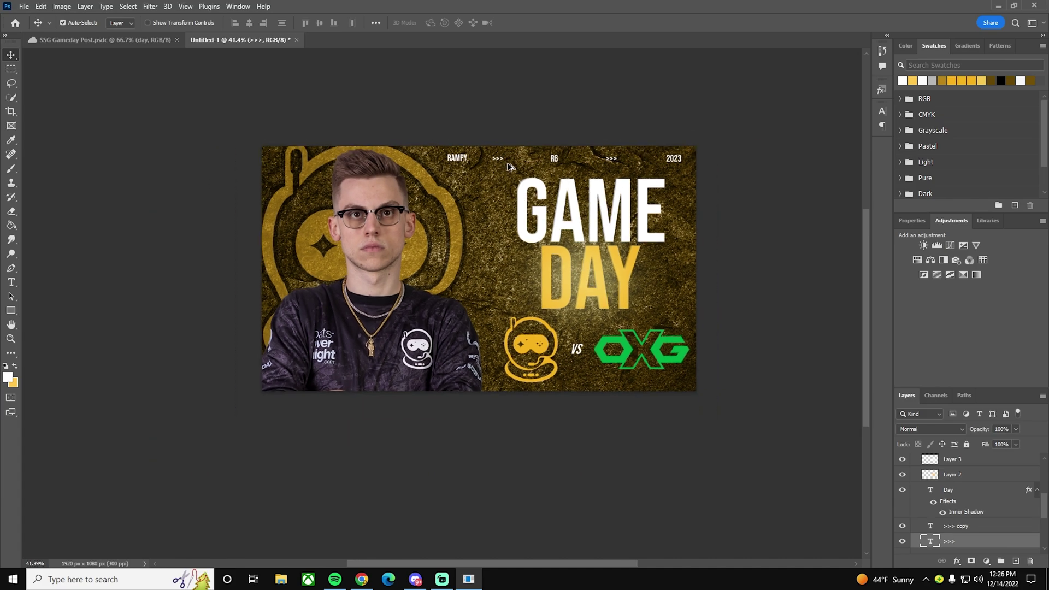
scroll(503, 178, "up", 2)
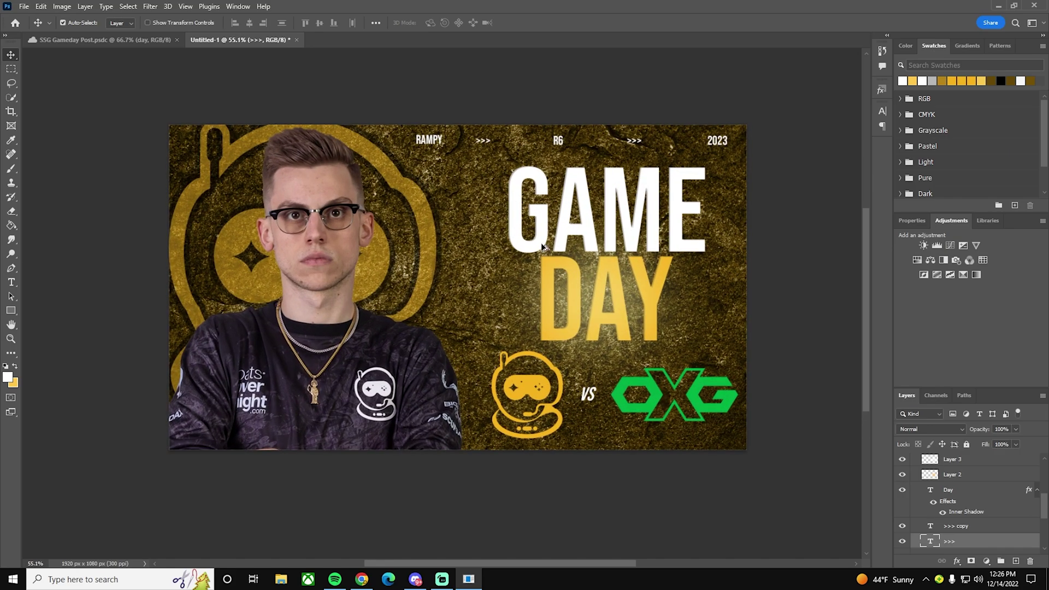
Add a new layer above the player cutout and clip it to the cutout.
scroll(574, 442, "down", 1)
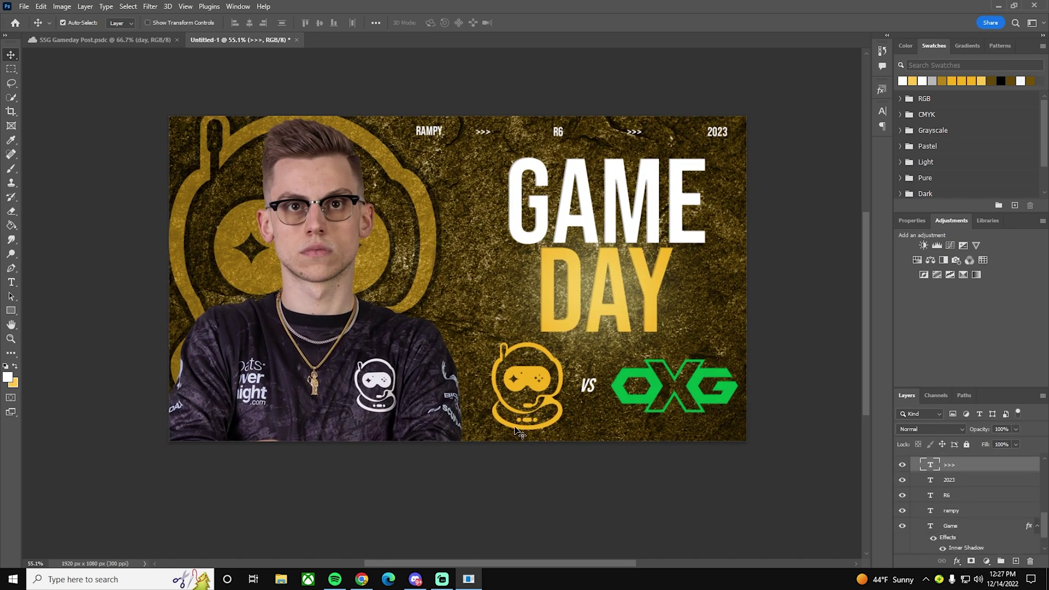
left_click(369, 422)
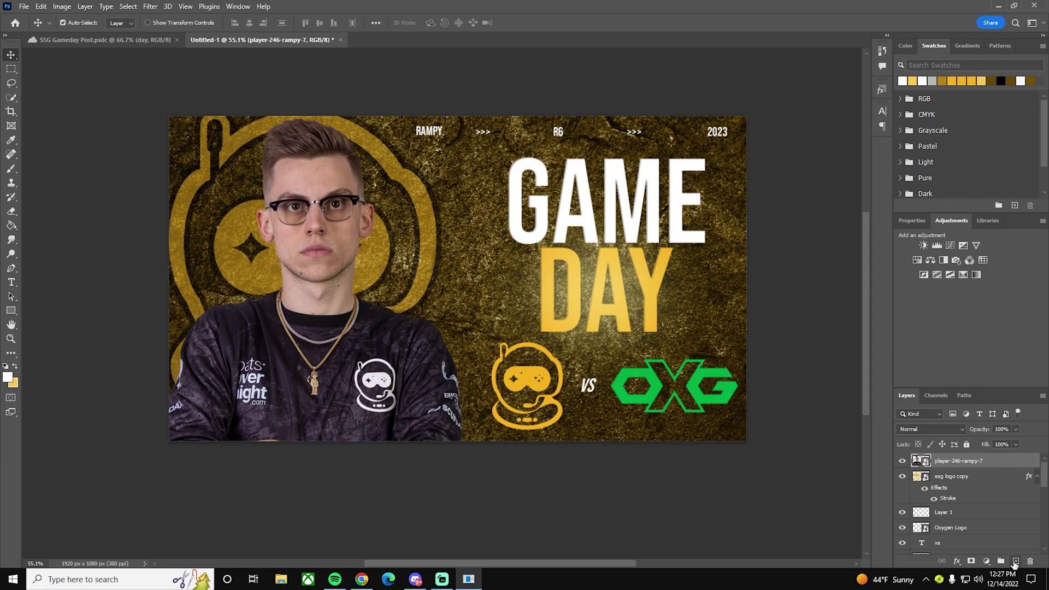
left_click(1015, 561)
right_click(965, 465)
left_click(877, 316)
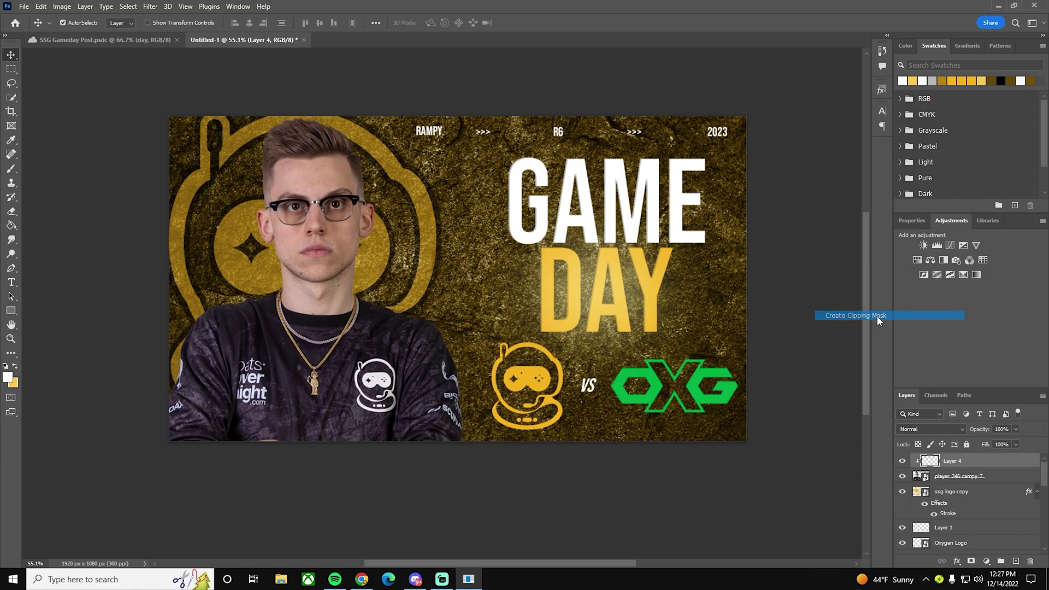
Brush a soft yellow #ffc84e light over the player's edge facing the GAME DAY text, using a soft brush of about 1454 px.
left_click(17, 383)
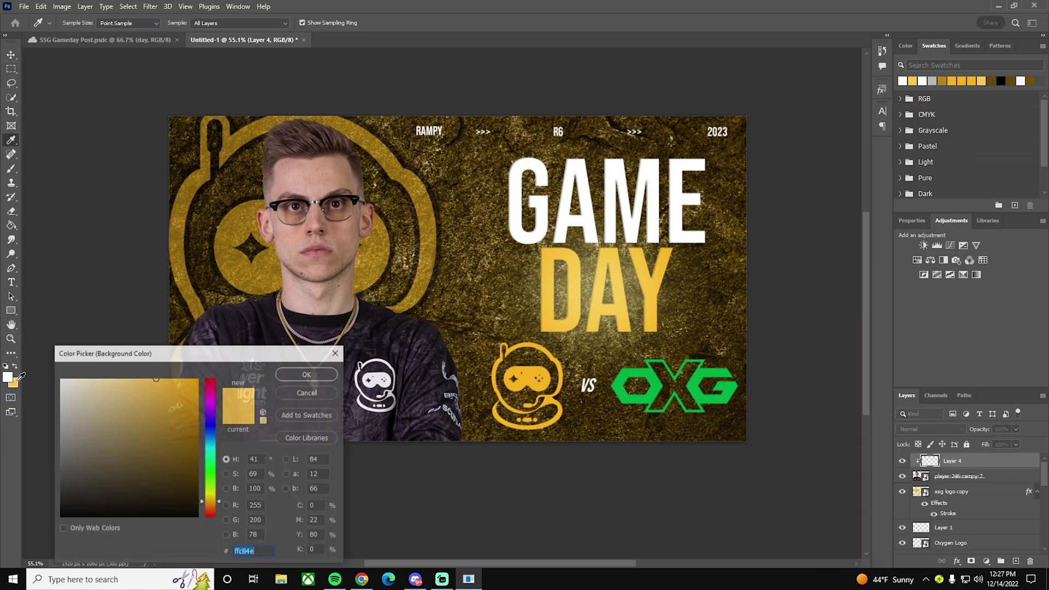
left_click(307, 374)
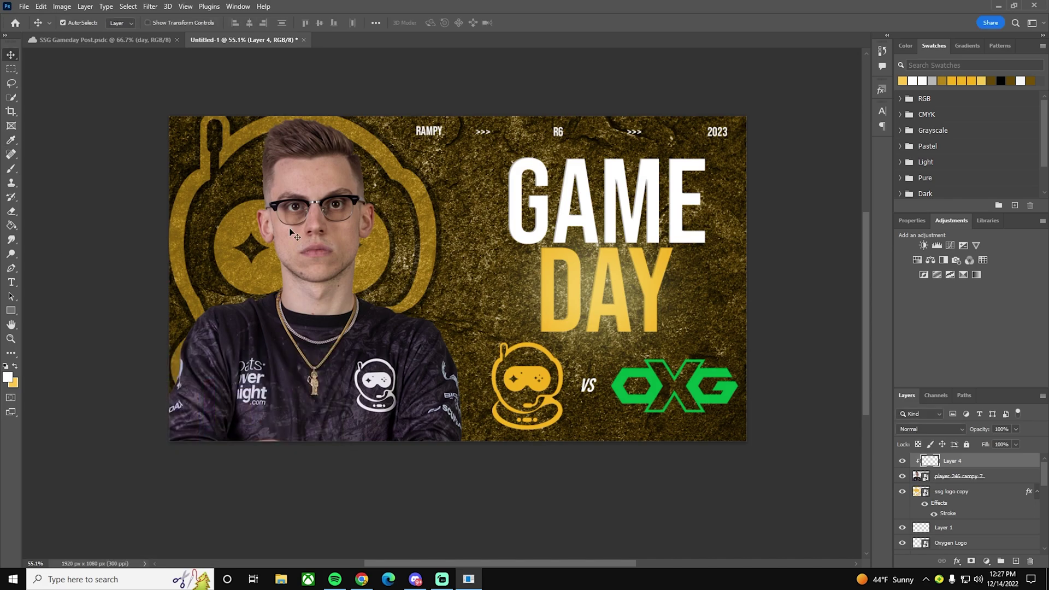
key("b")
left_click_drag(472, 192, 561, 192)
scroll(612, 315, "down", 4)
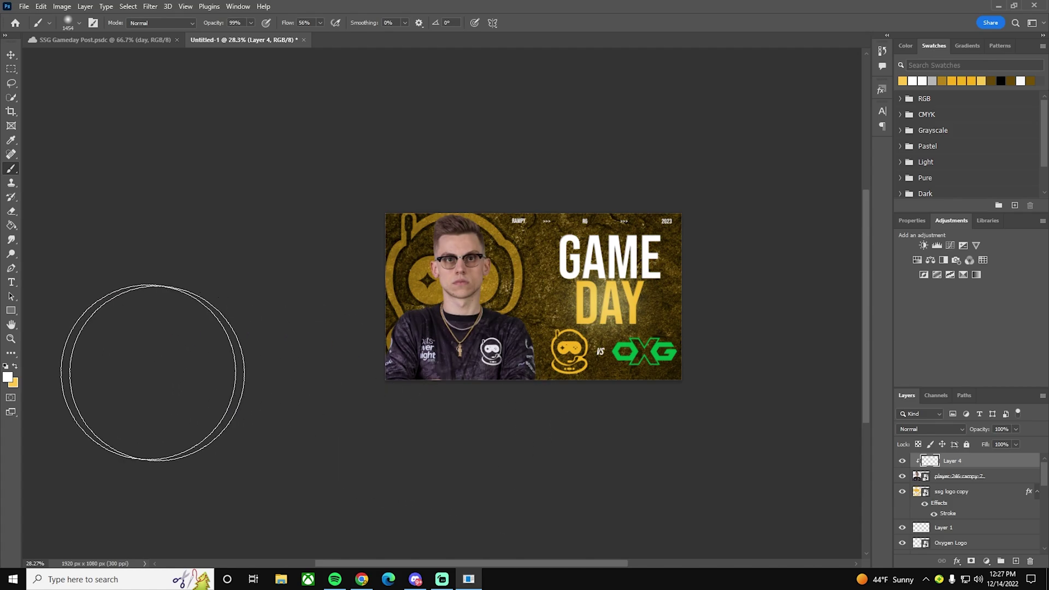
left_click(14, 366)
mouse_move(562, 227)
left_mouse_down()
mouse_move(625, 375)
mouse_move(608, 526)
left_mouse_up()
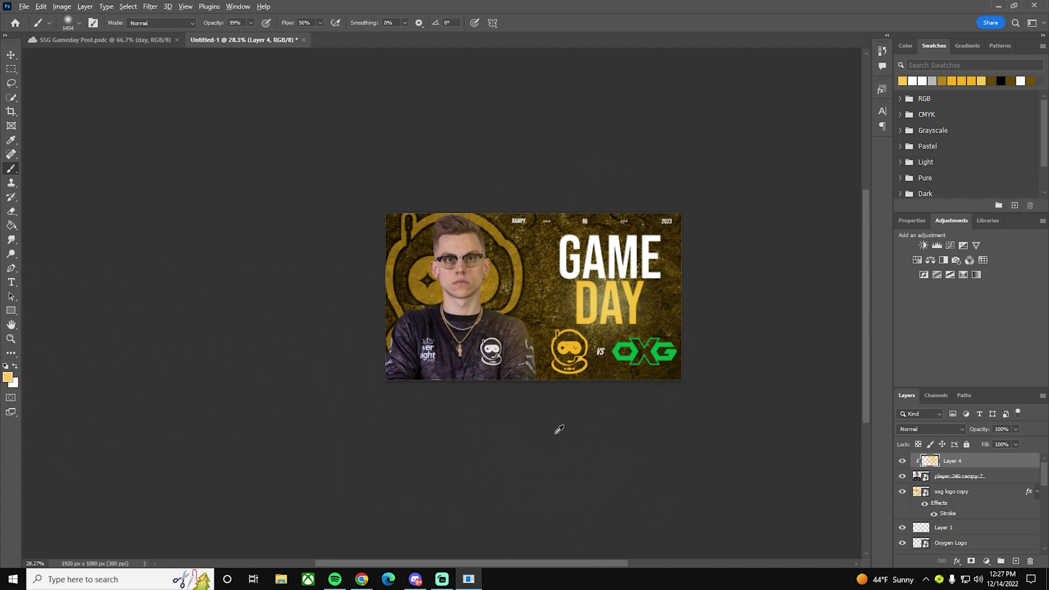
scroll(557, 431, "up", 4)
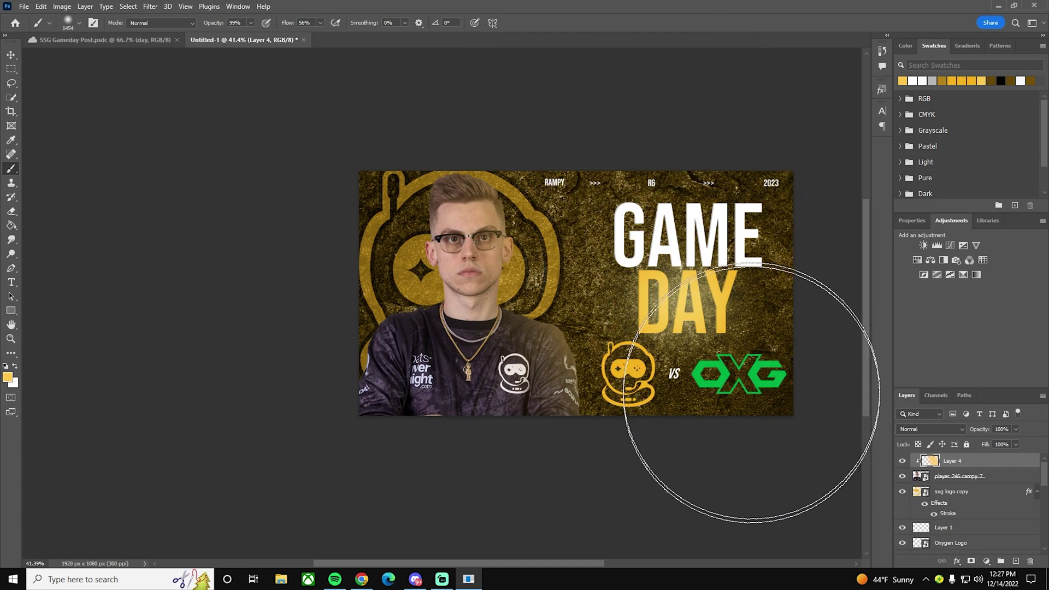
key("v")
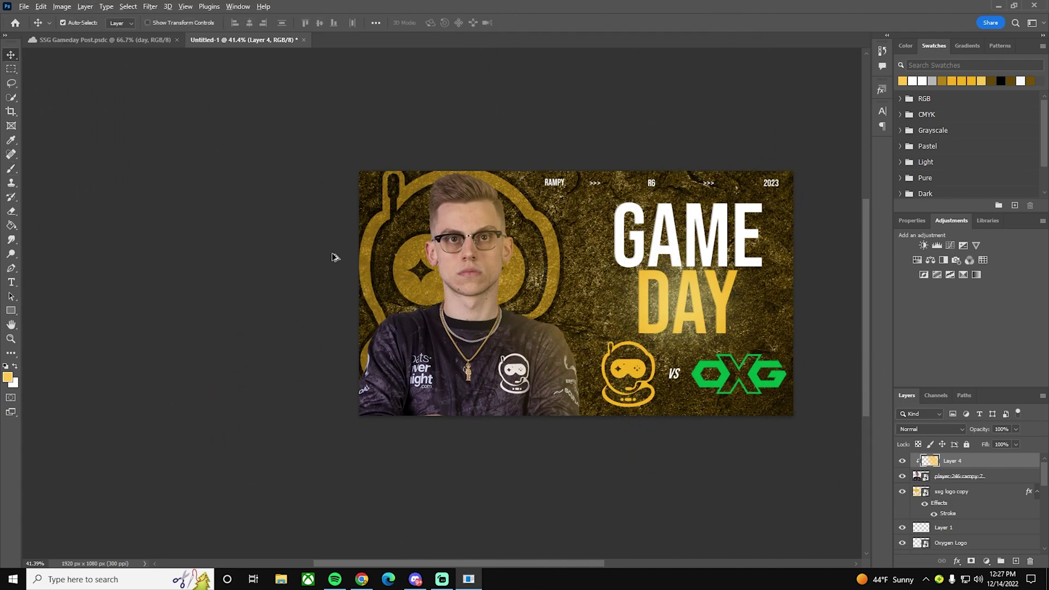
Skew the GAME and DAY text layers together horizontally by -10.20° so that both words slant forward.
key("ctrl+minus")
key("ctrl+minus")
scroll(551, 309, "up", 1)
scroll(551, 312, "up", 1)
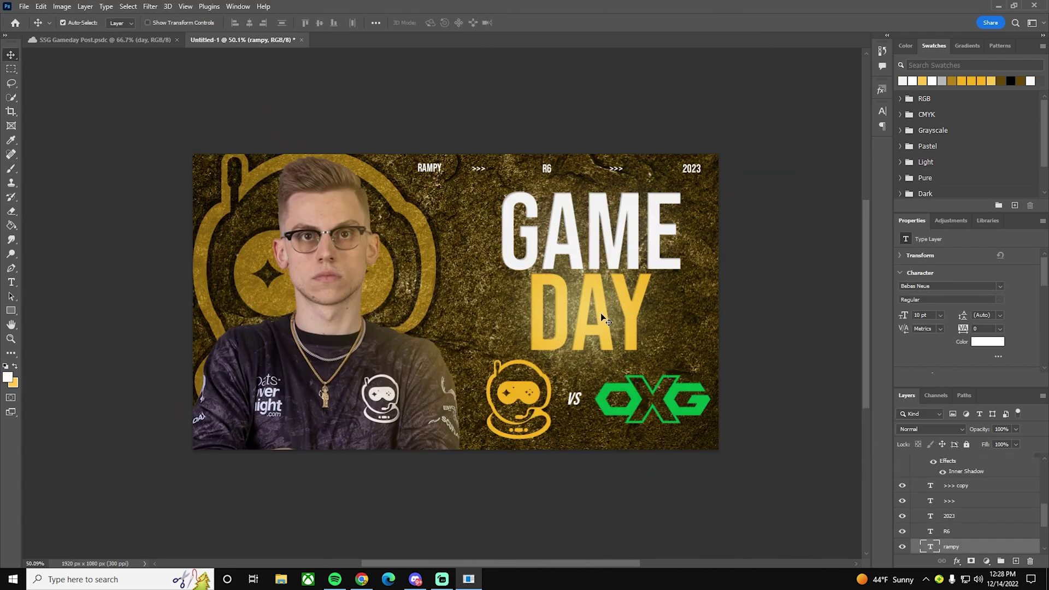
left_click(618, 257)
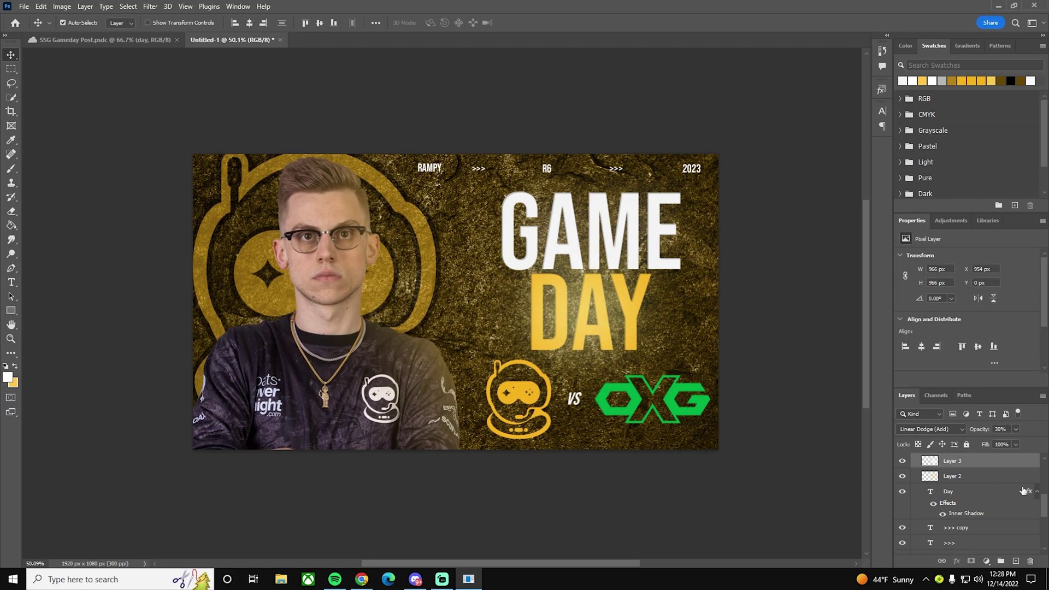
left_click(971, 495)
scroll(970, 499, "down", 3)
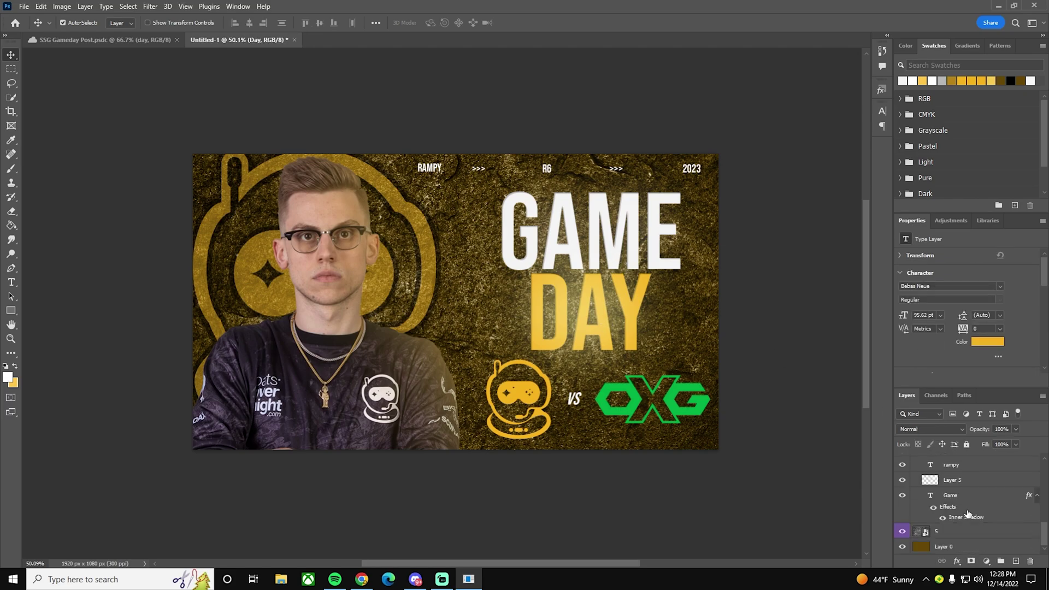
left_click(967, 498, "shift")
left_click(968, 502)
scroll(968, 502, "up", 3)
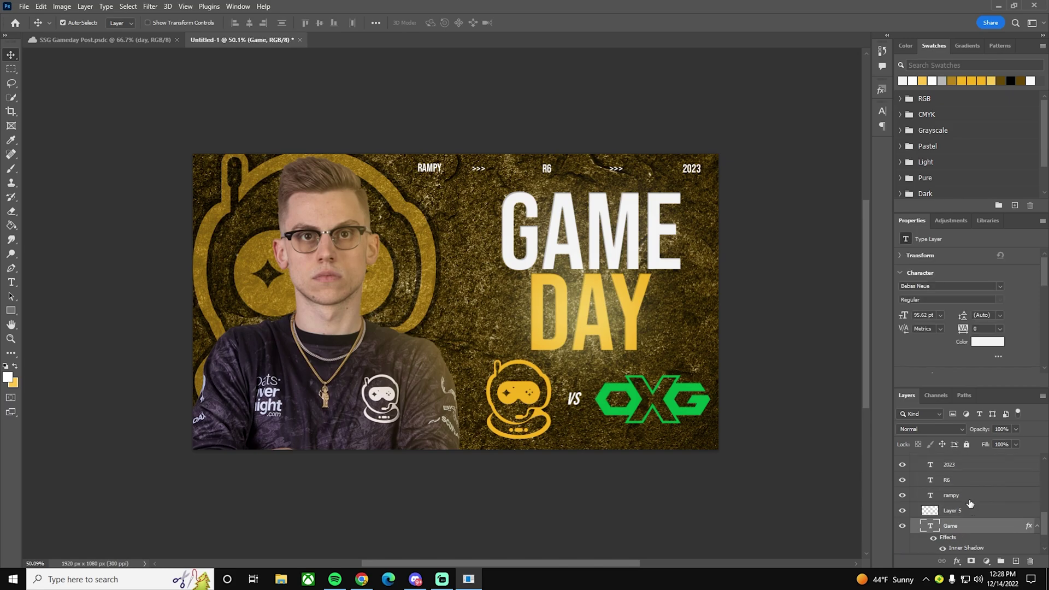
left_click(964, 536, "ctrl")
key("ctrl+t")
right_click(637, 269)
left_click(658, 308)
left_click_drag(680, 192, 634, 232)
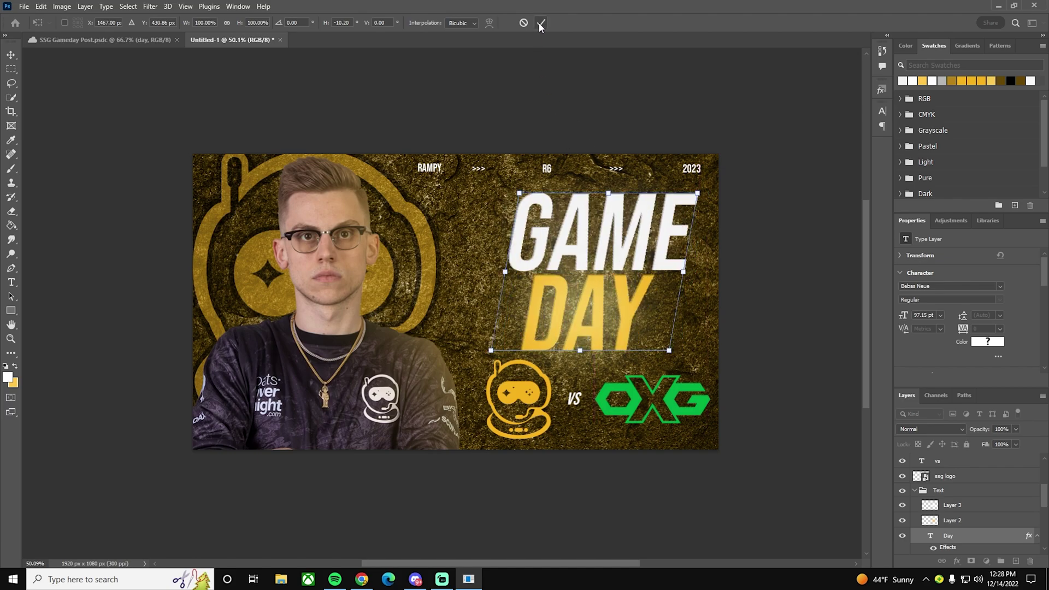
left_click(540, 23)
left_click(623, 224)
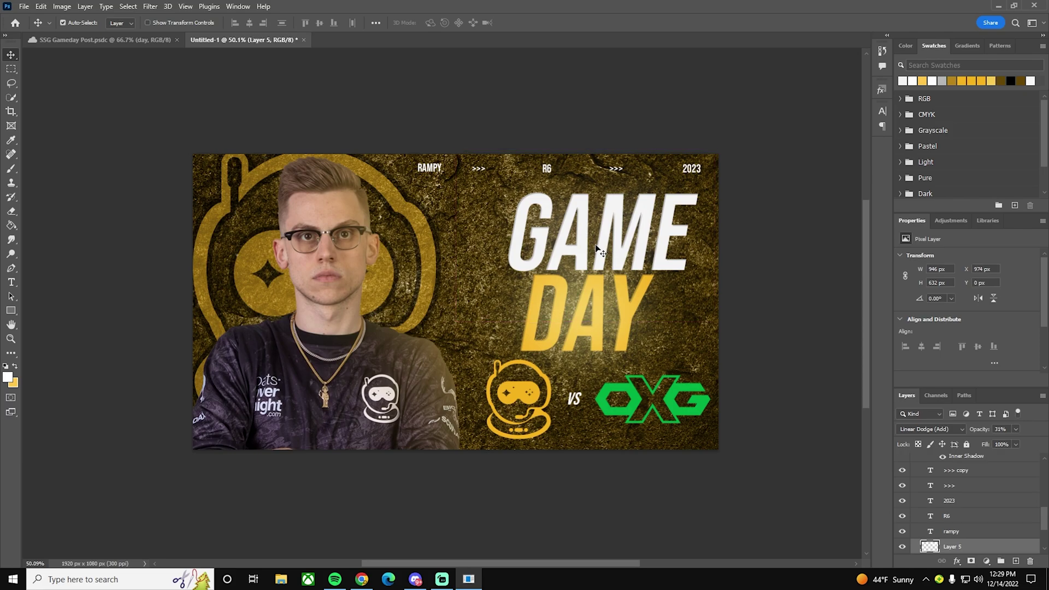
scroll(601, 252, "down", 3)
scroll(500, 212, "up", 2)
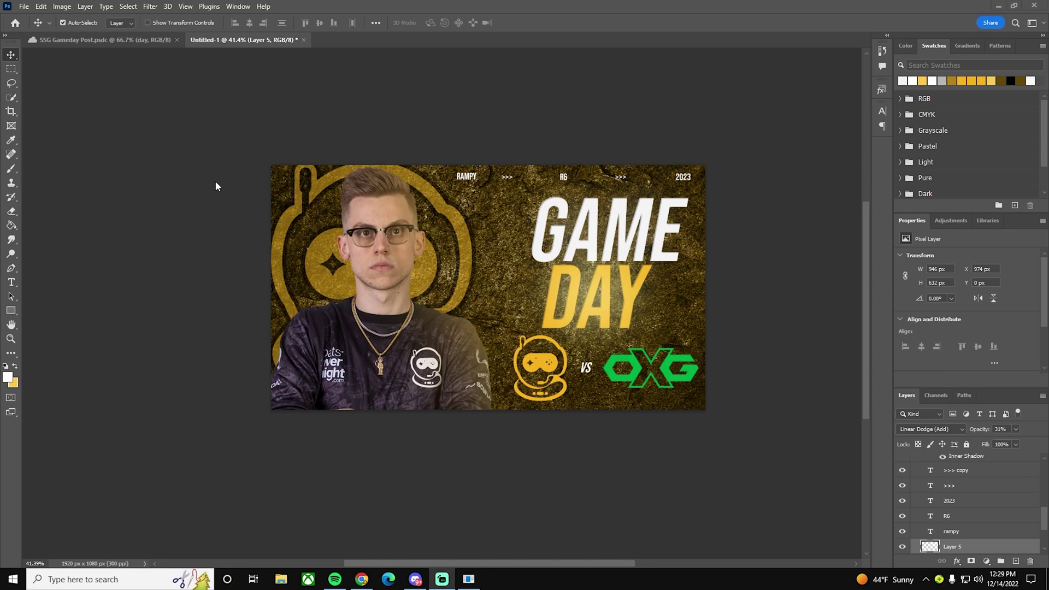
scroll(469, 266, "down", 1)
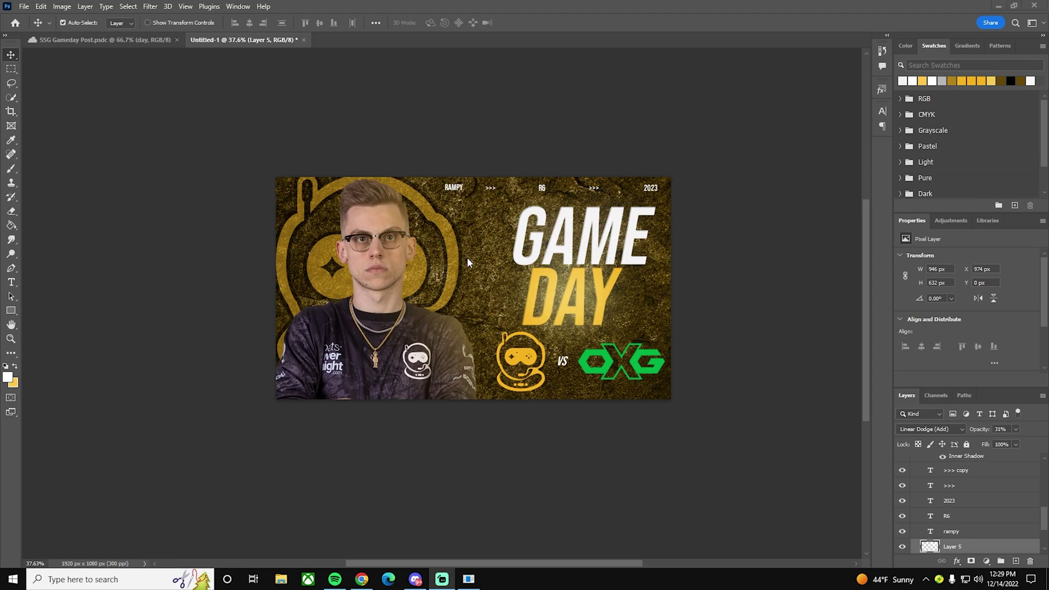